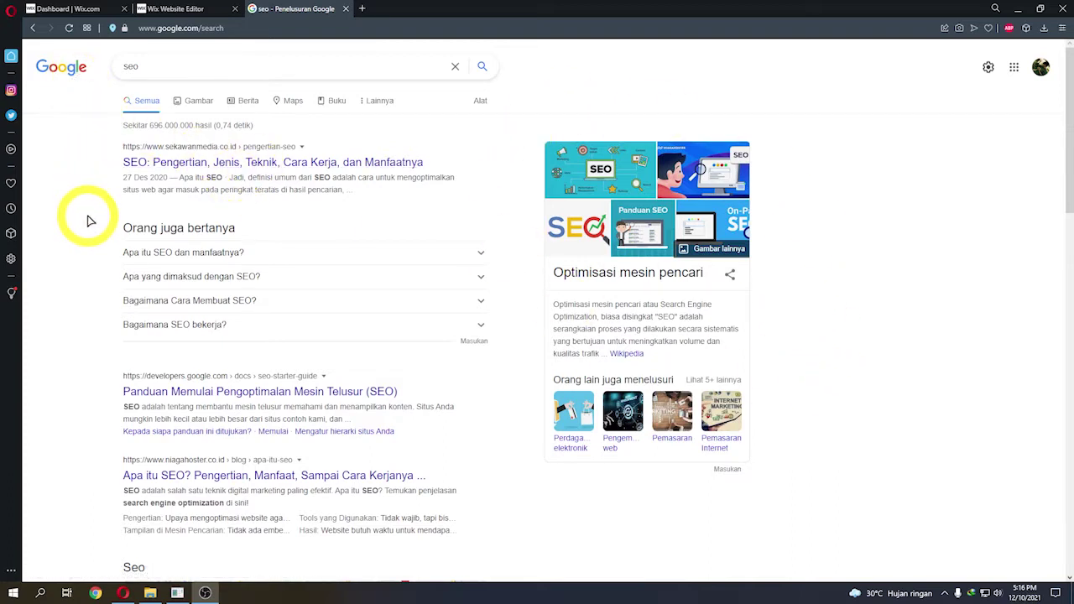
- Close the Google search results and open the Get Found on Google page from the site dashboard's Marketing & SEO section
{"action": "left_click", "coordinate": [351, 8]}
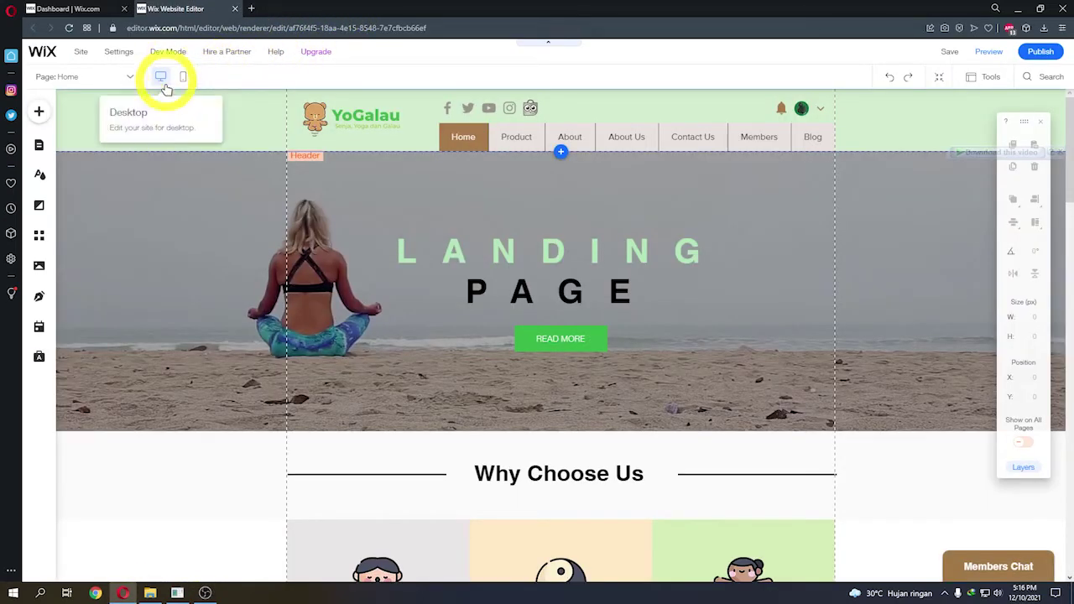
{"action": "left_click", "coordinate": [84, 8]}
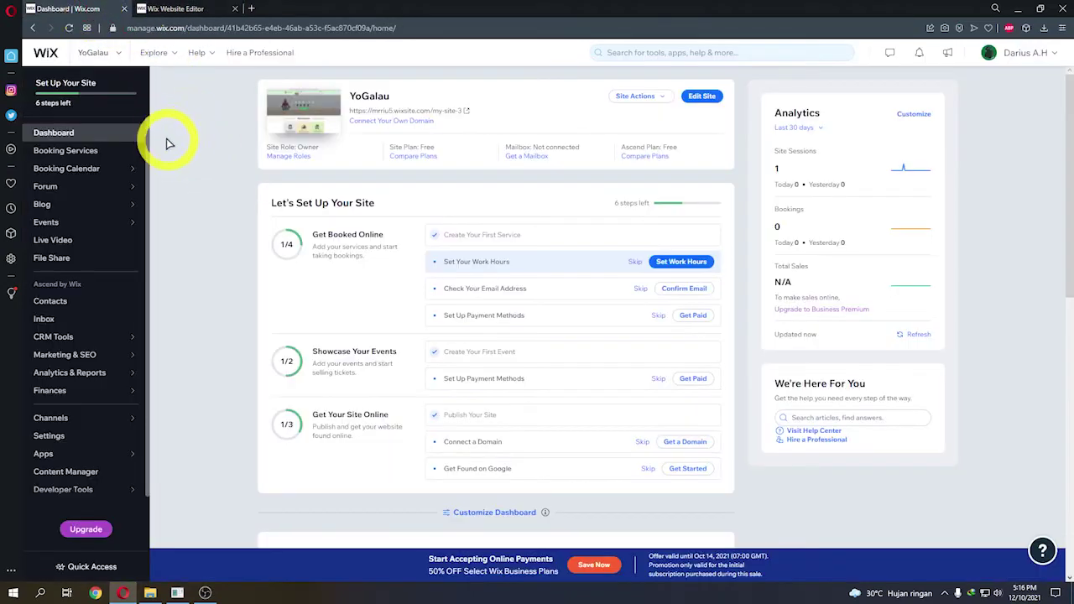
{"action": "left_click", "coordinate": [96, 359]}
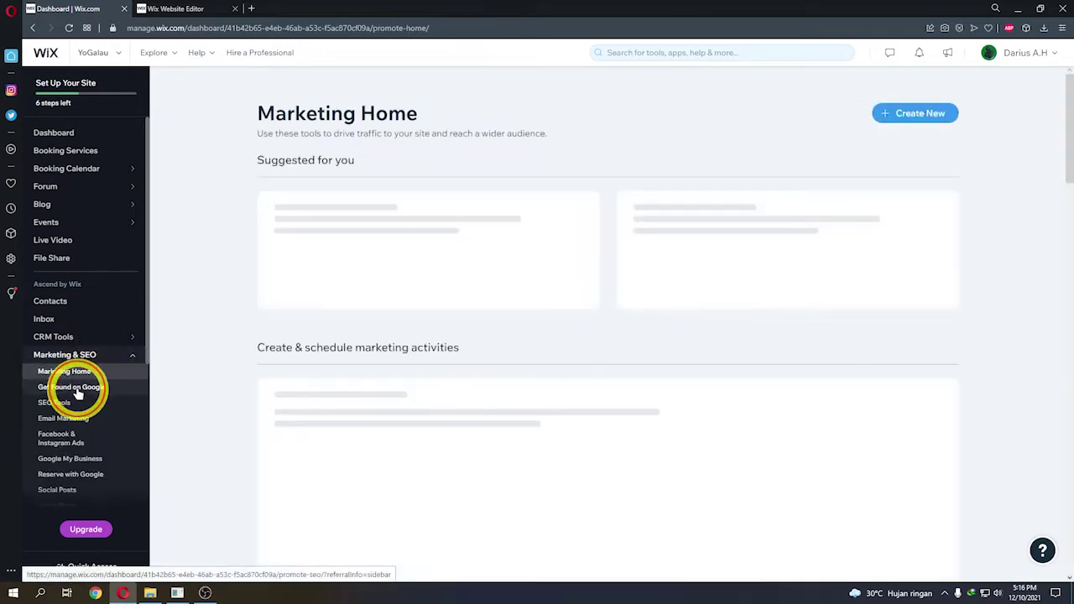
{"action": "left_click", "coordinate": [77, 391]}
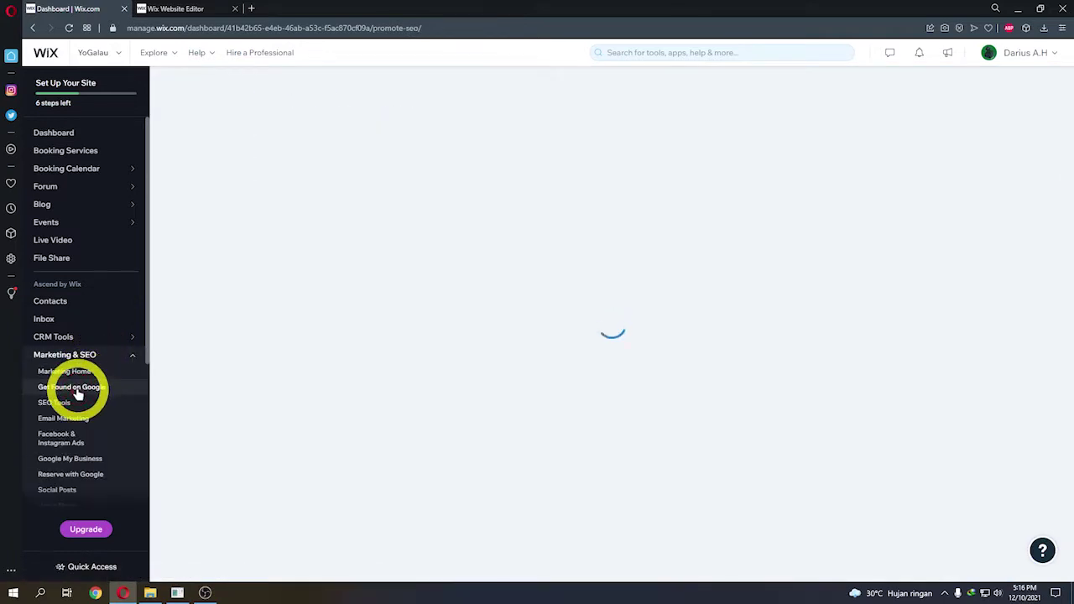
- Open Get Found on Google from the website editor's settings, compare it with the dashboard page, and close the duplicate
{"action": "left_click", "coordinate": [186, 8]}
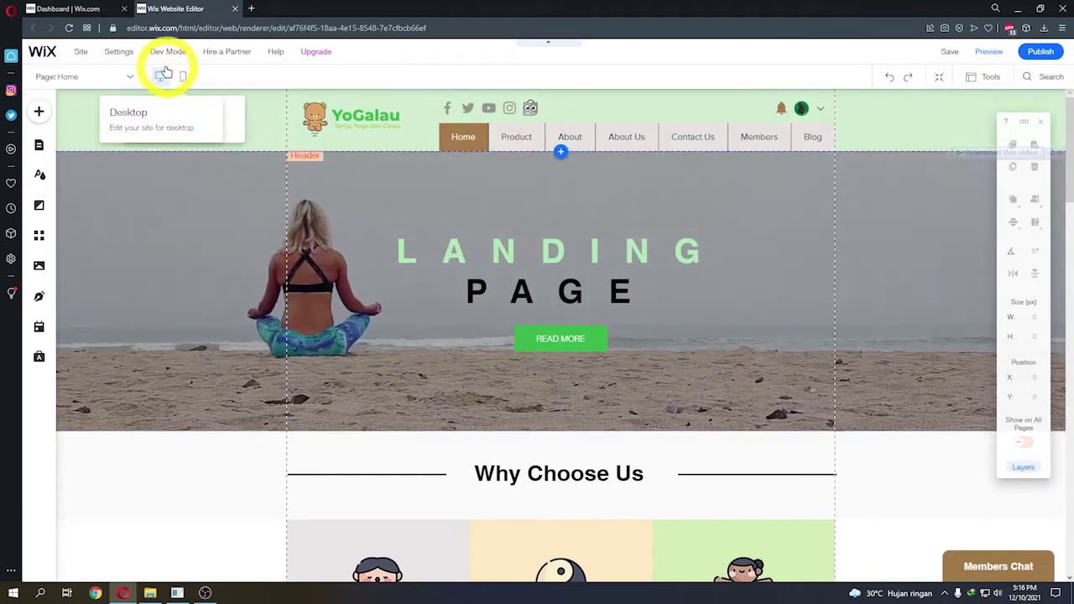
{"action": "mouse_move", "coordinate": [120, 59]}
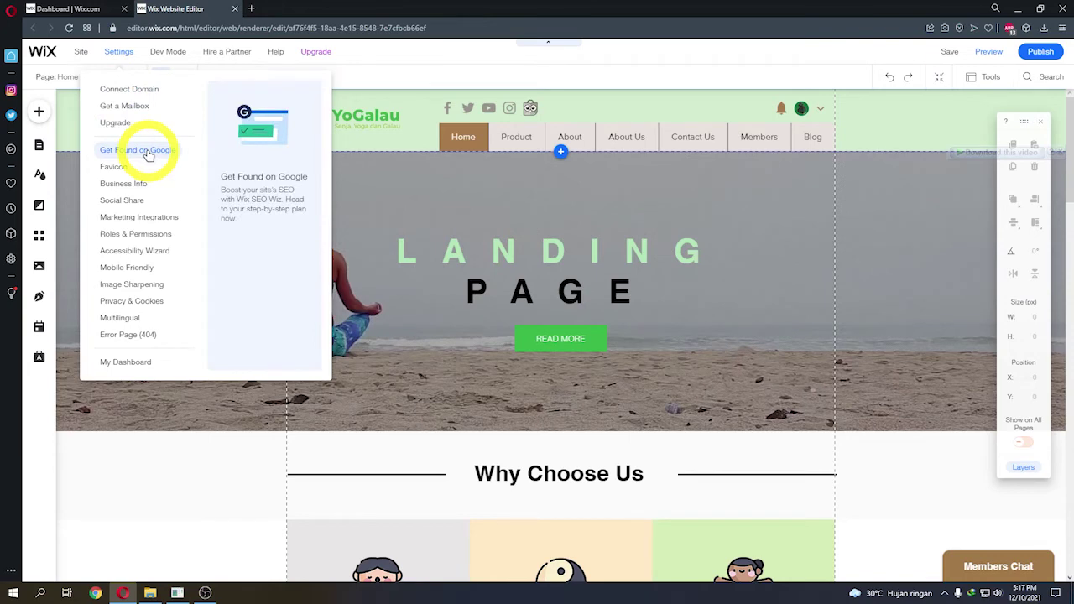
{"action": "left_click", "coordinate": [138, 150]}
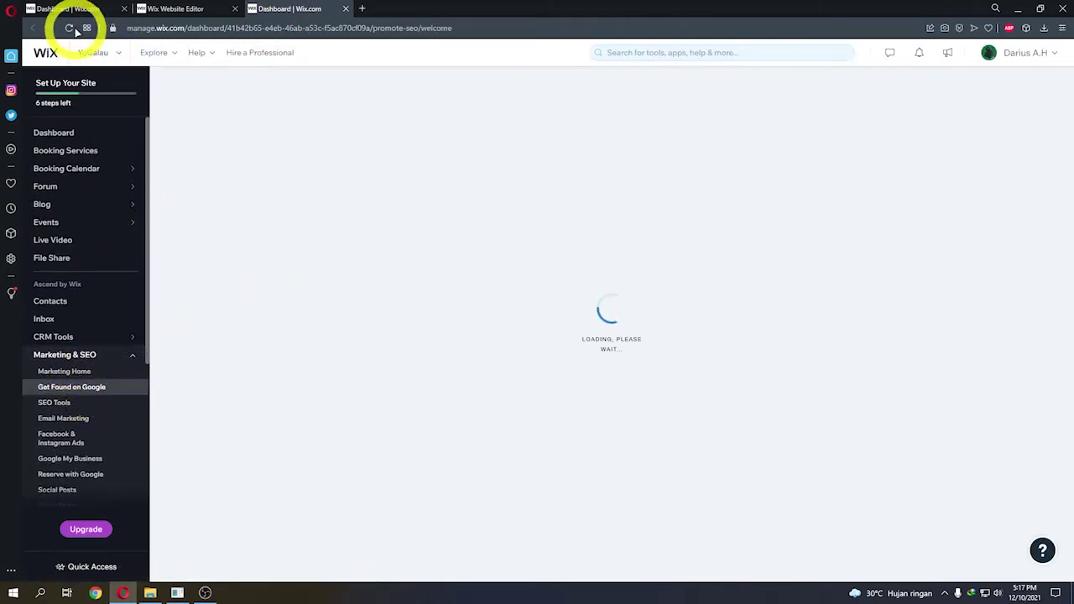
{"action": "left_click", "coordinate": [55, 11]}
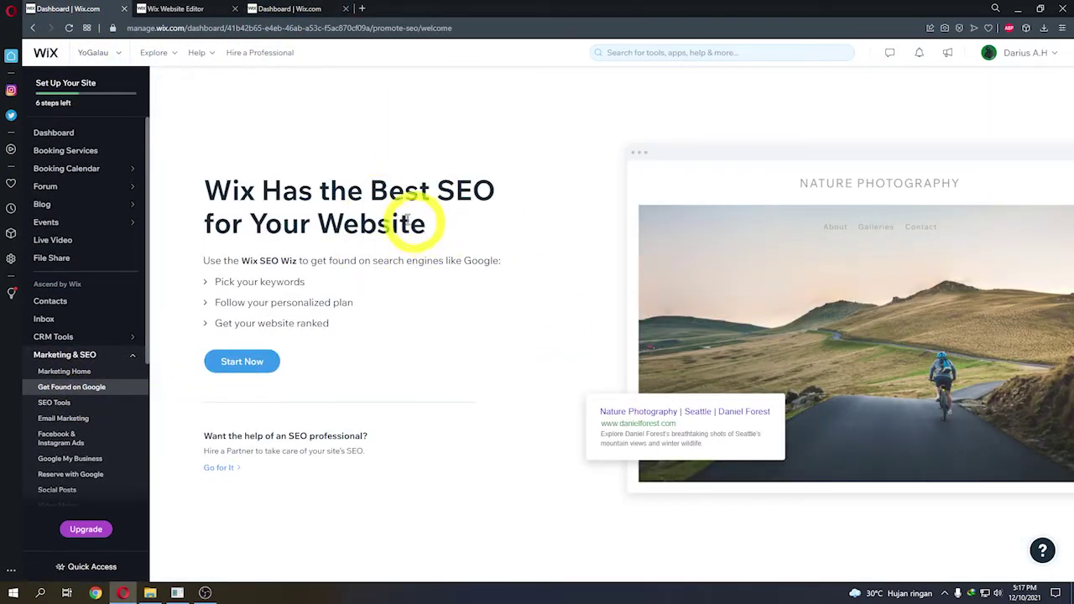
{"action": "left_click", "coordinate": [306, 10]}
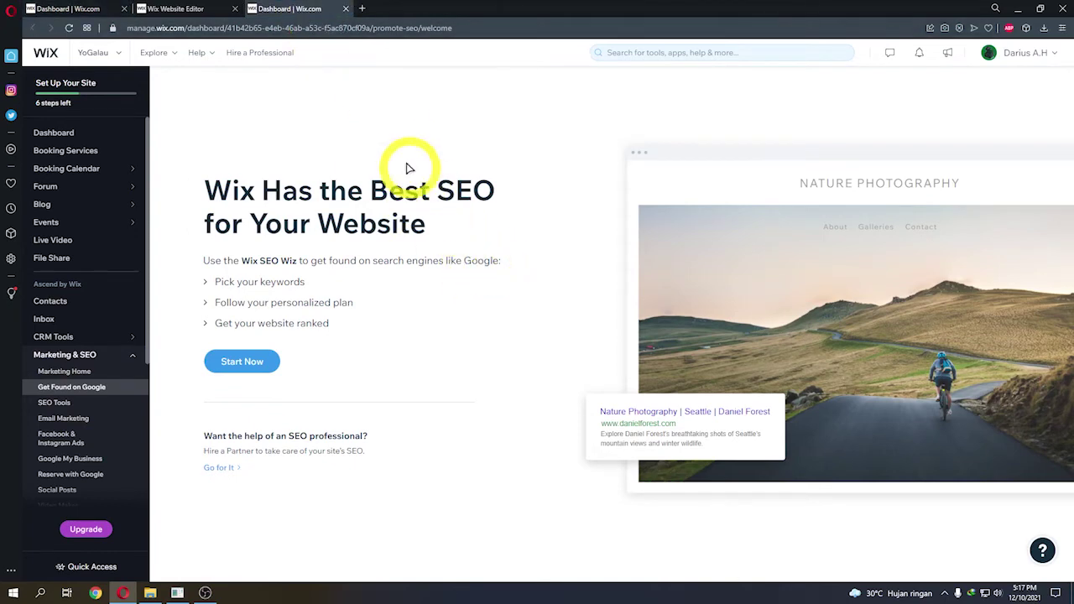
{"action": "left_click", "coordinate": [345, 9]}
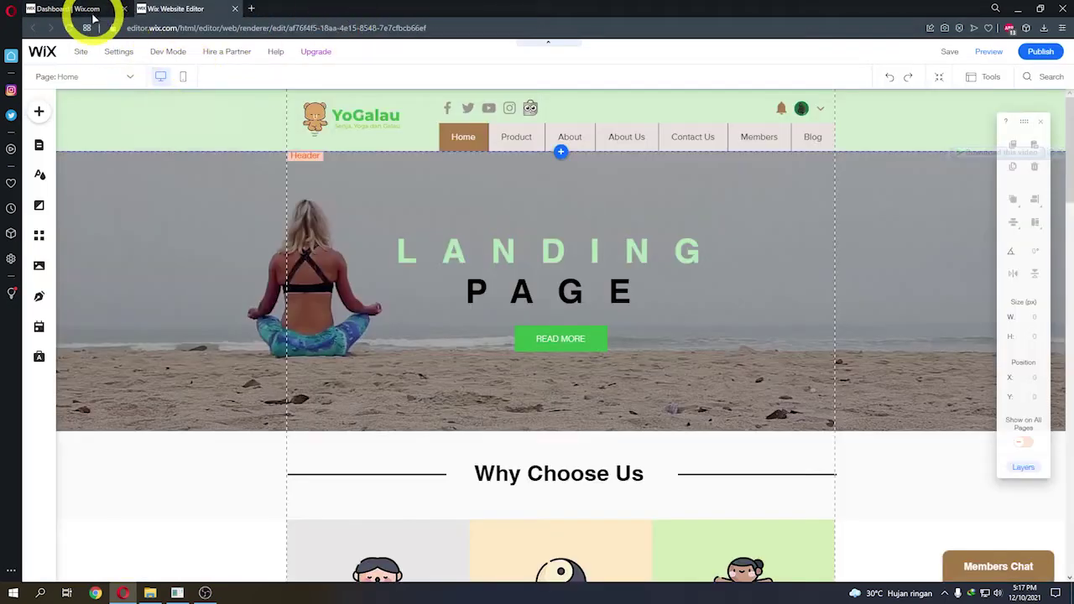
{"action": "left_click", "coordinate": [101, 10]}
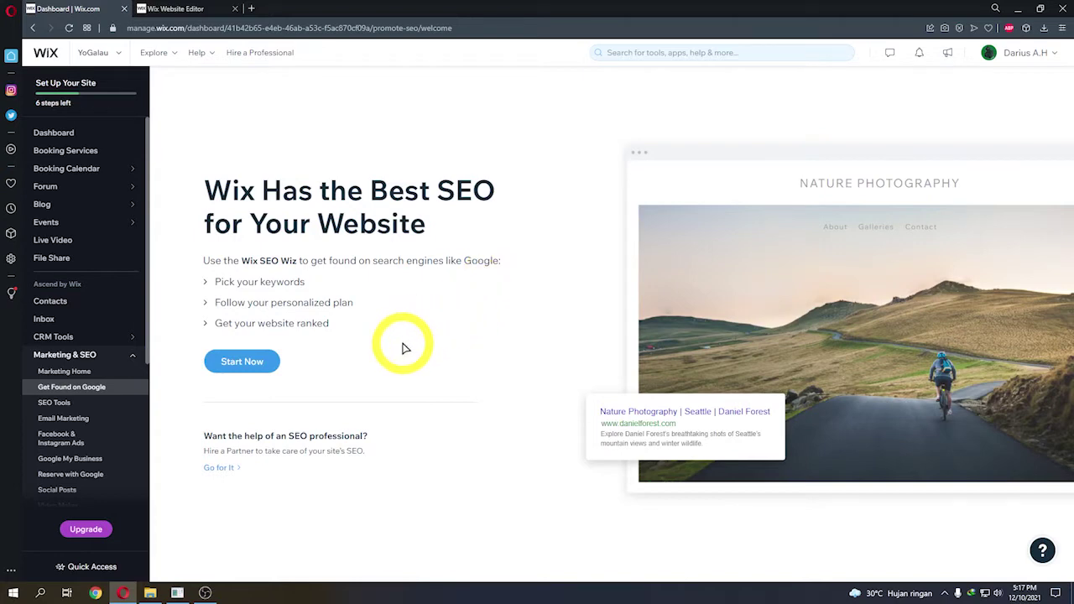
- Start the SEO setup, keep YoGalau as the business name and specify that the business is online only
{"action": "left_click", "coordinate": [243, 363]}
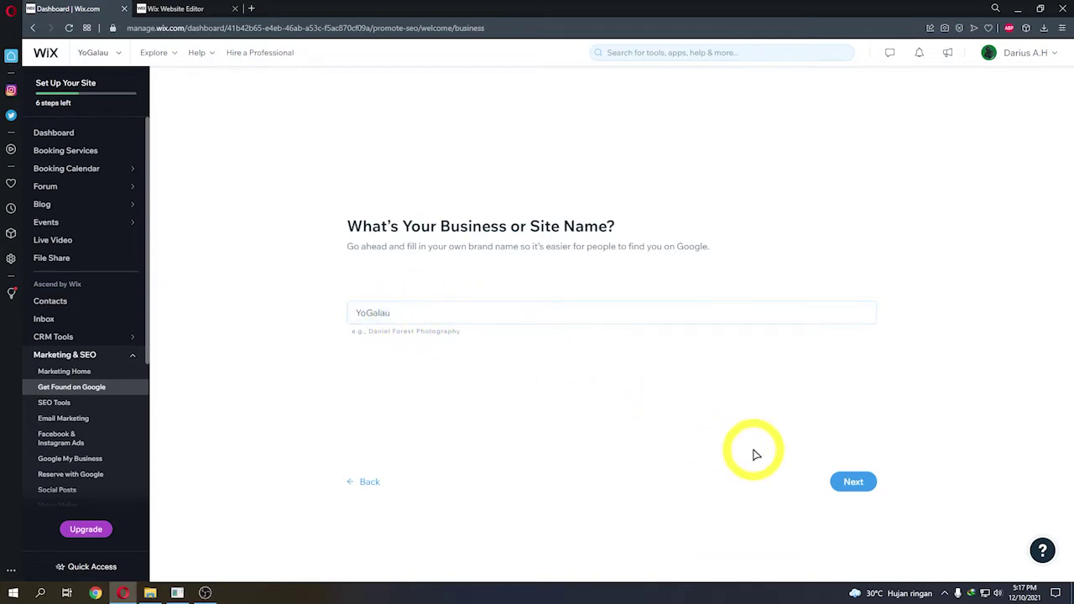
{"action": "left_click", "coordinate": [850, 485]}
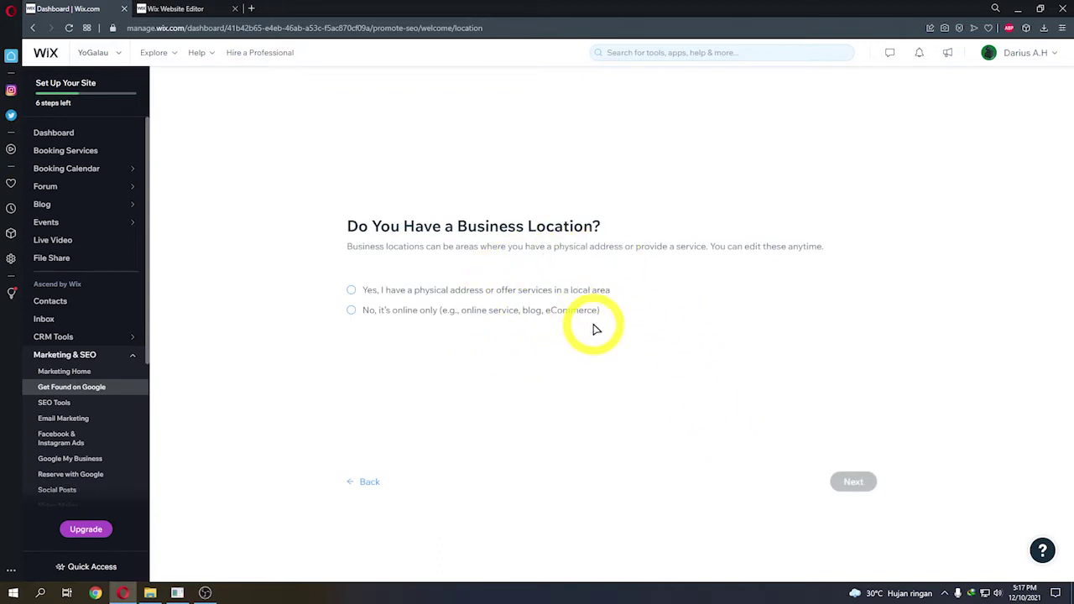
{"action": "scroll", "coordinate": [143, 247], "scroll_direction": "down", "scroll_amount": 3}
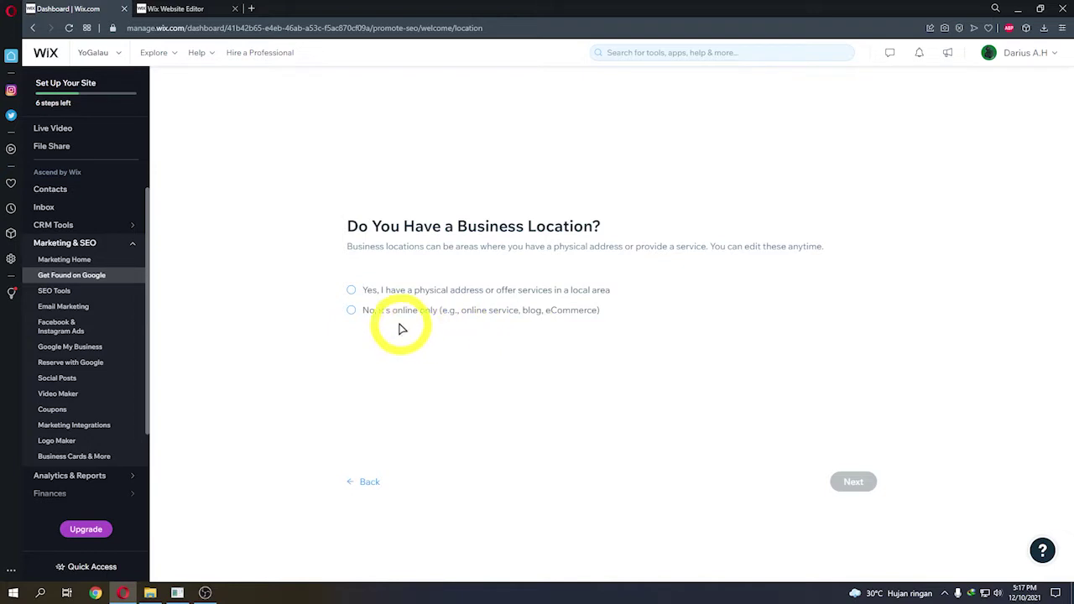
{"action": "left_click", "coordinate": [353, 313]}
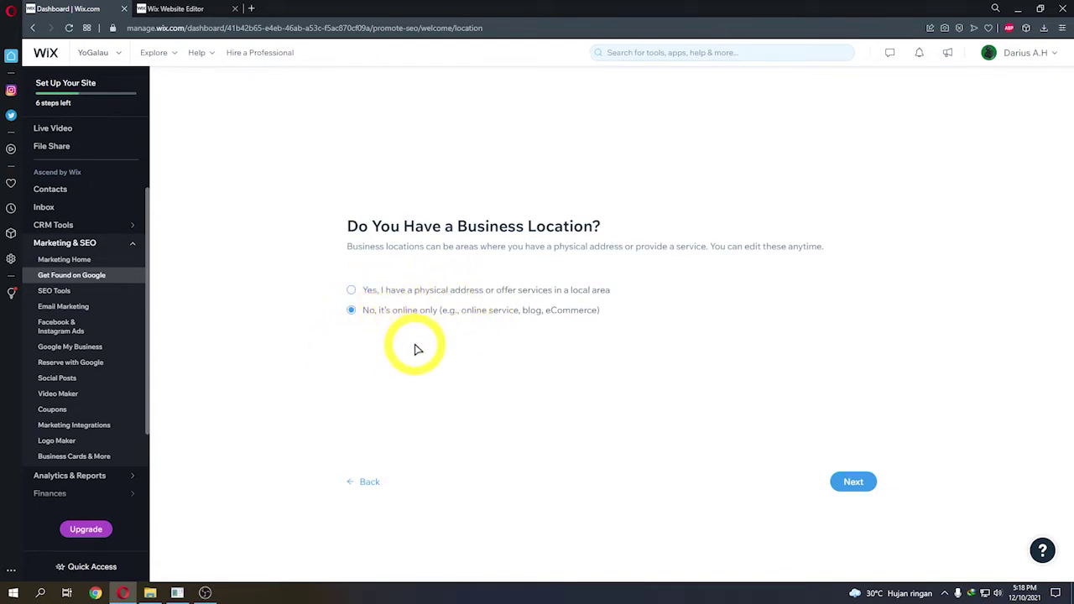
{"action": "left_click", "coordinate": [852, 480]}
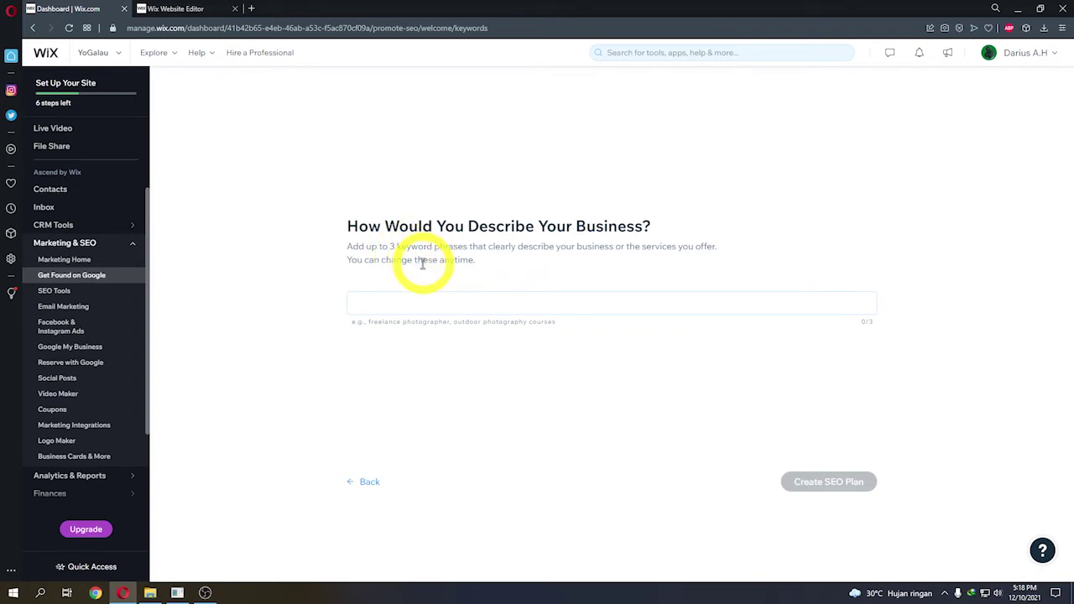
- Add the keywords Yoga, Galau and Equipment to describe the business and create the SEO plan
{"action": "left_click", "coordinate": [414, 307]}
{"action": "type", "text": "Yo"}
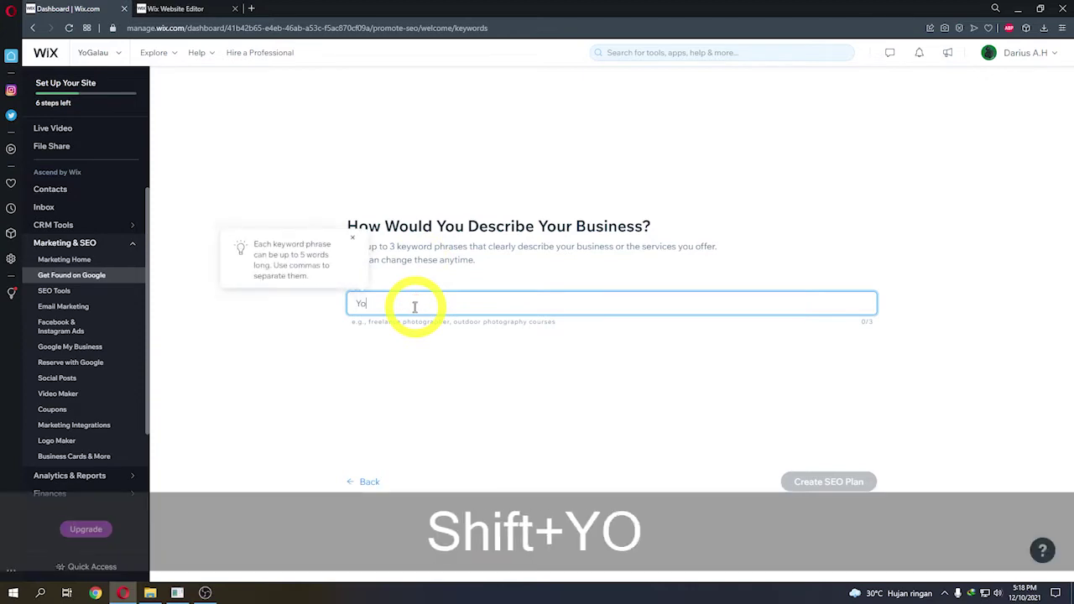
{"action": "type", "text": "ga Gal"}
{"action": "key", "text": "BackSpace"}
{"action": "key", "text": "BackSpace"}
{"action": "key", "text": "BackSpace"}
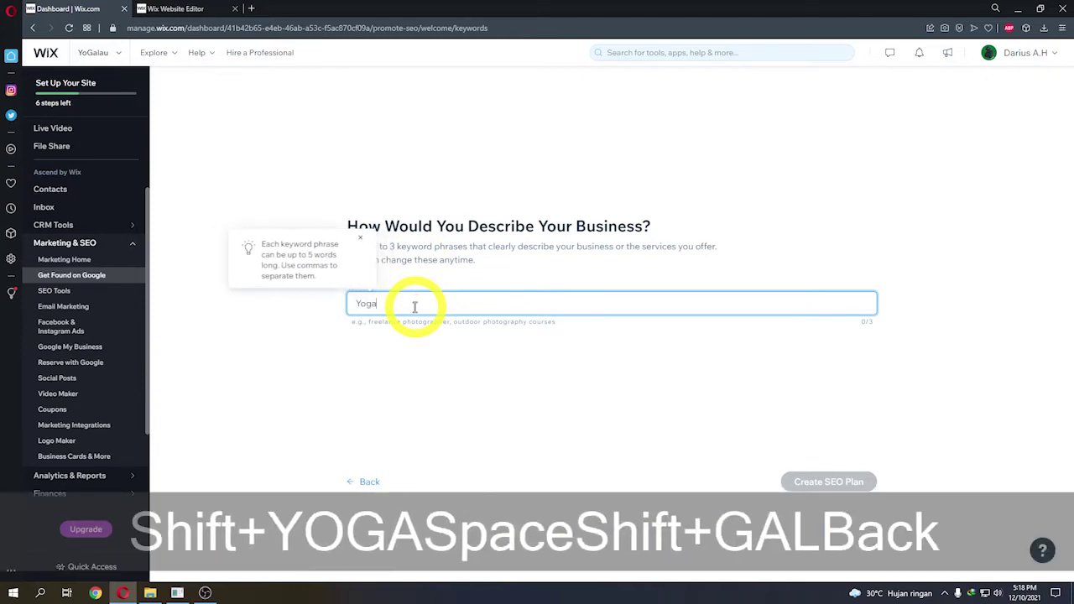
{"action": "key", "text": "Return"}
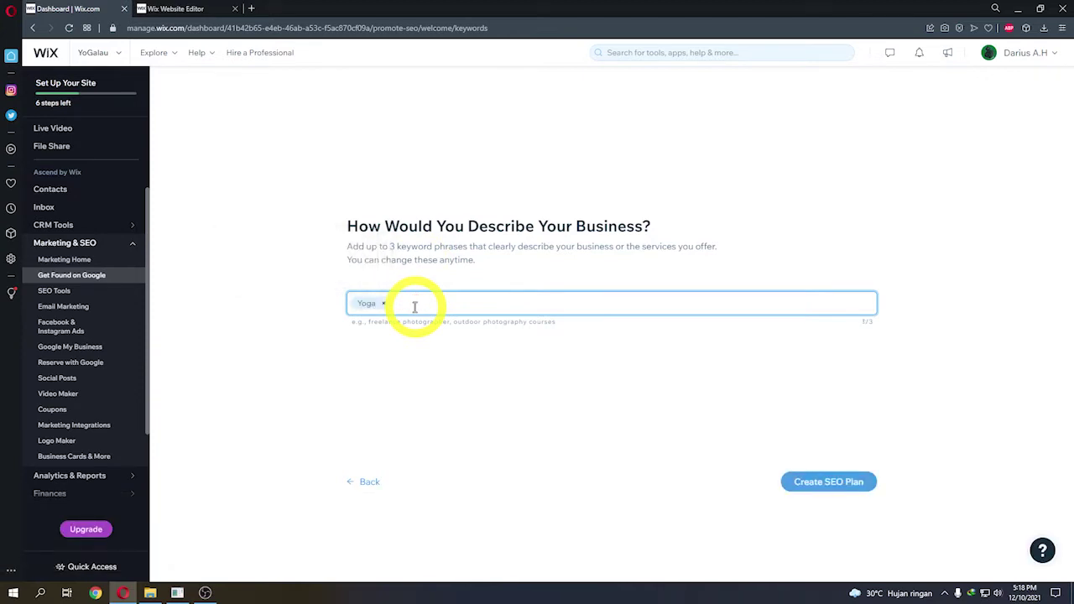
{"action": "type", "text": "Galau"}
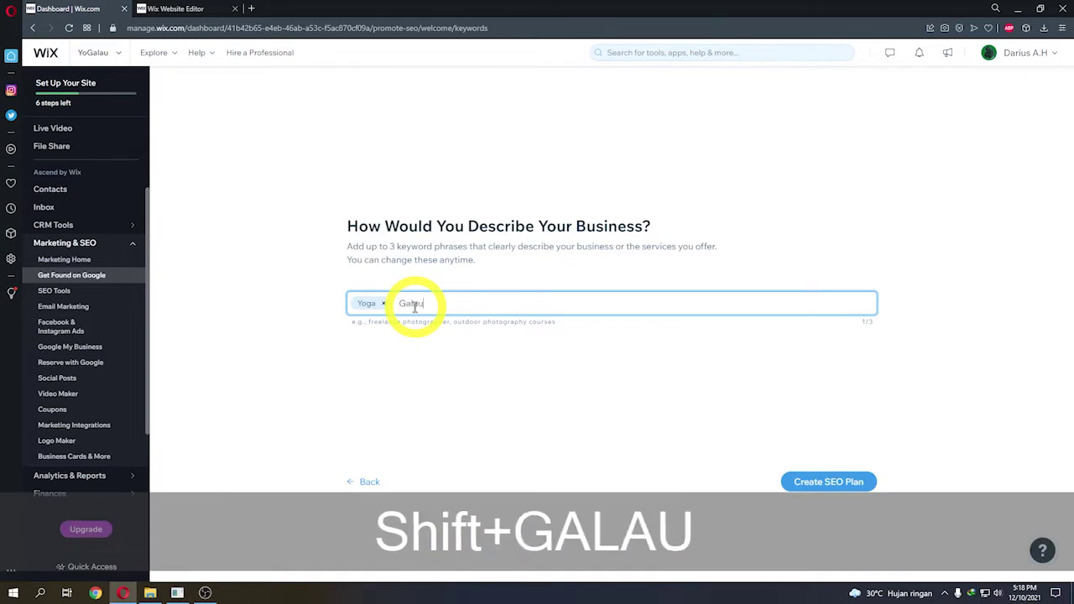
{"action": "key", "text": "comma"}
{"action": "type", "text": "Equipment"}
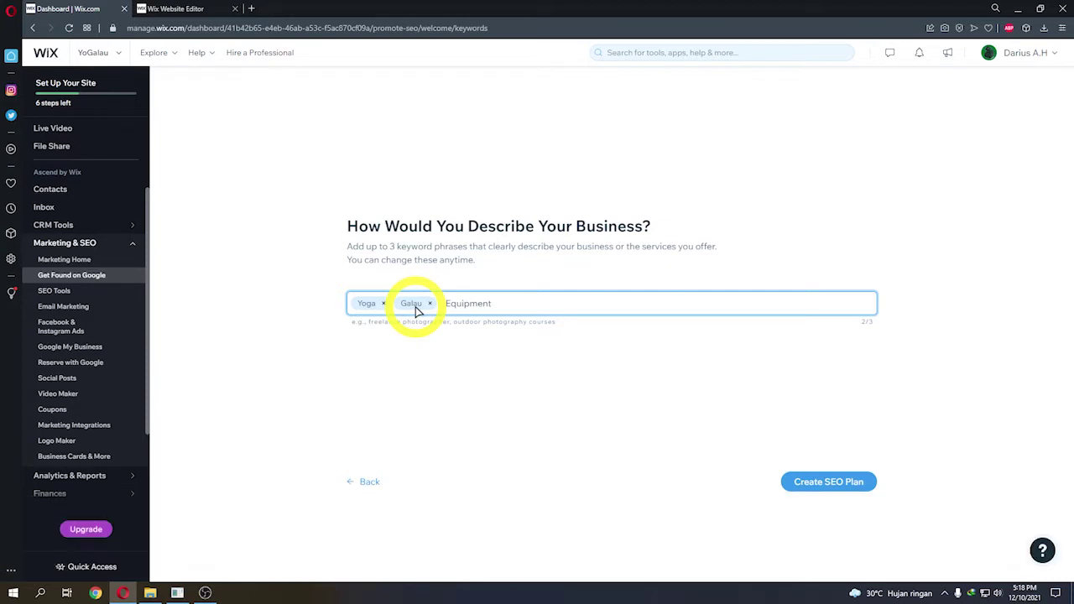
{"action": "left_click", "coordinate": [469, 325]}
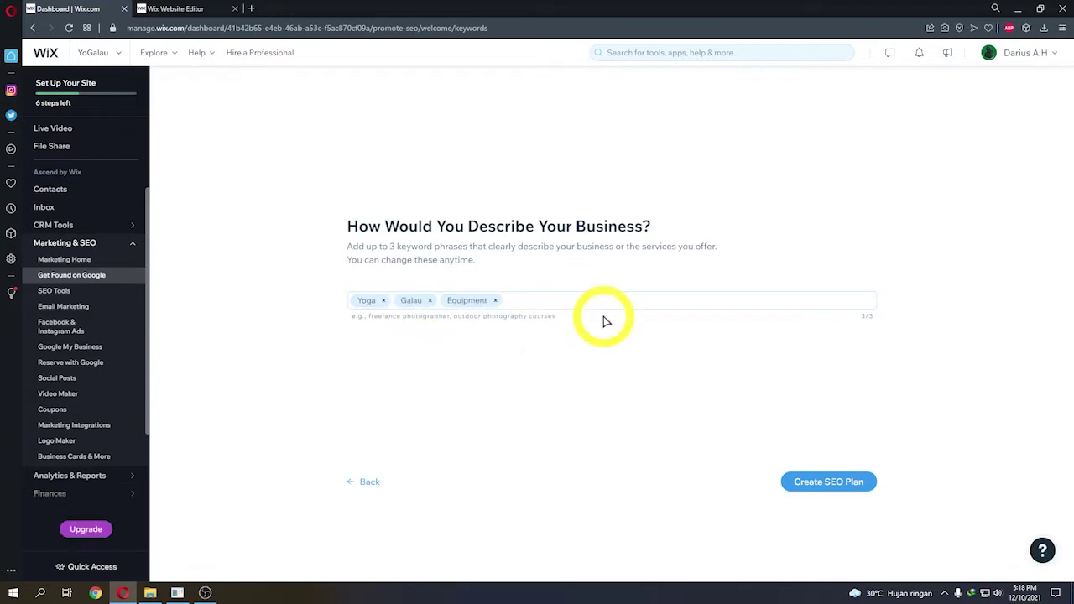
{"action": "left_click", "coordinate": [831, 484]}
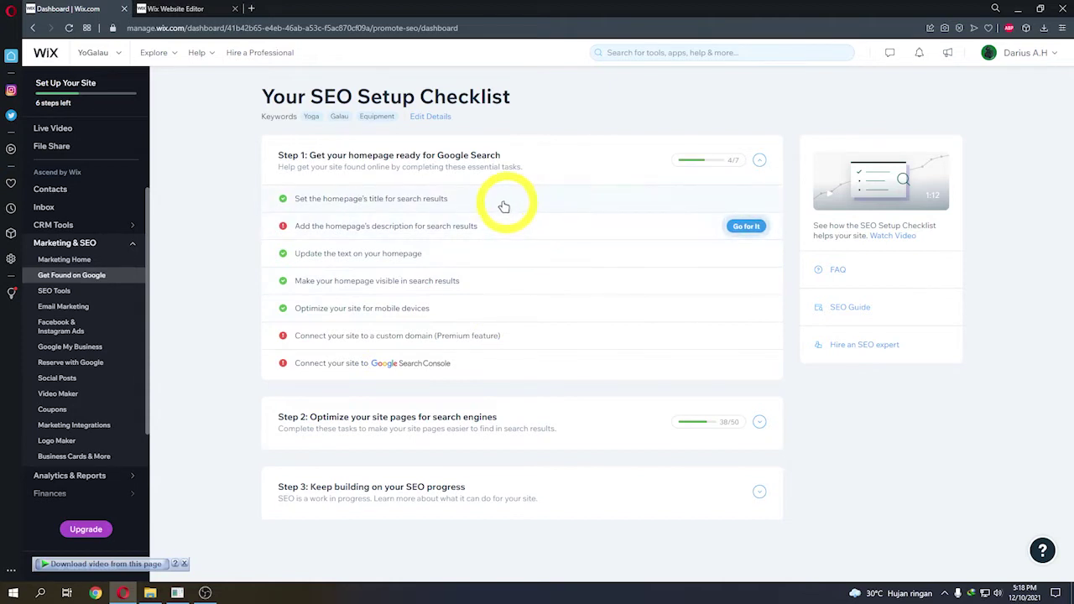
- Write the homepage description "Alat Yoga untuk Penikmat Senja yang Suka Galau, YoGalau" in the SEO checklist's description task and copy it
{"action": "left_click", "coordinate": [473, 199]}
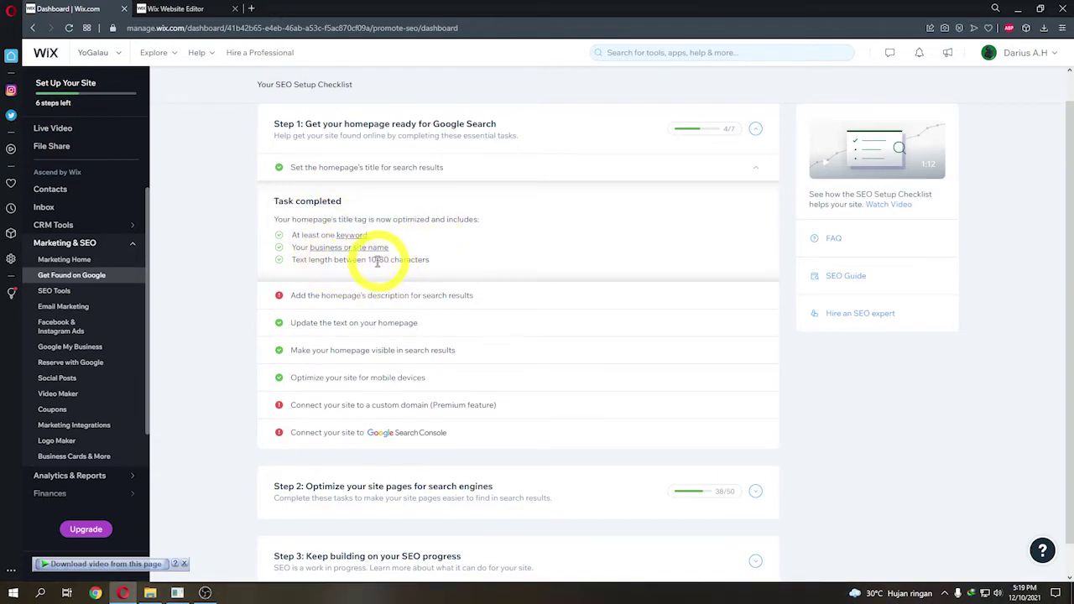
{"action": "left_click", "coordinate": [510, 295]}
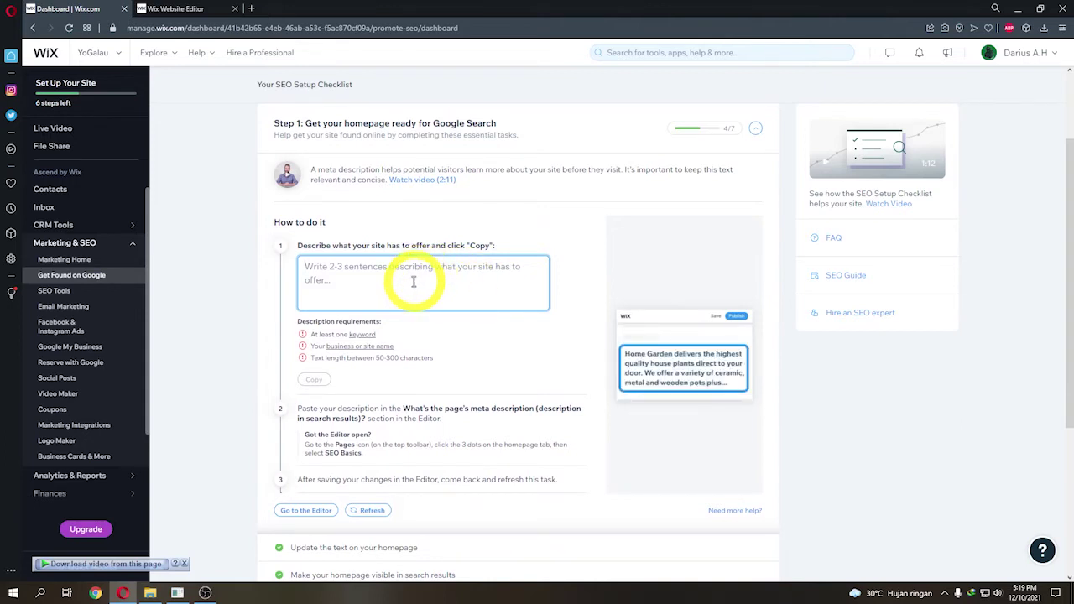
{"action": "type", "text": "Alat Yoga untuk Penikmat Senja yang Suka Galau"}
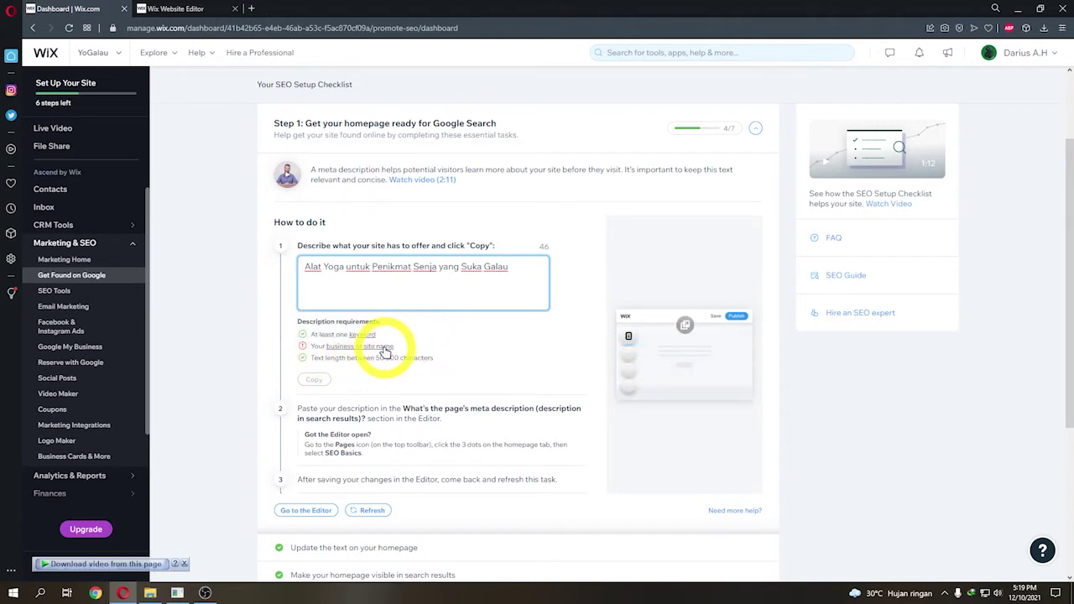
{"action": "mouse_move", "coordinate": [382, 353]}
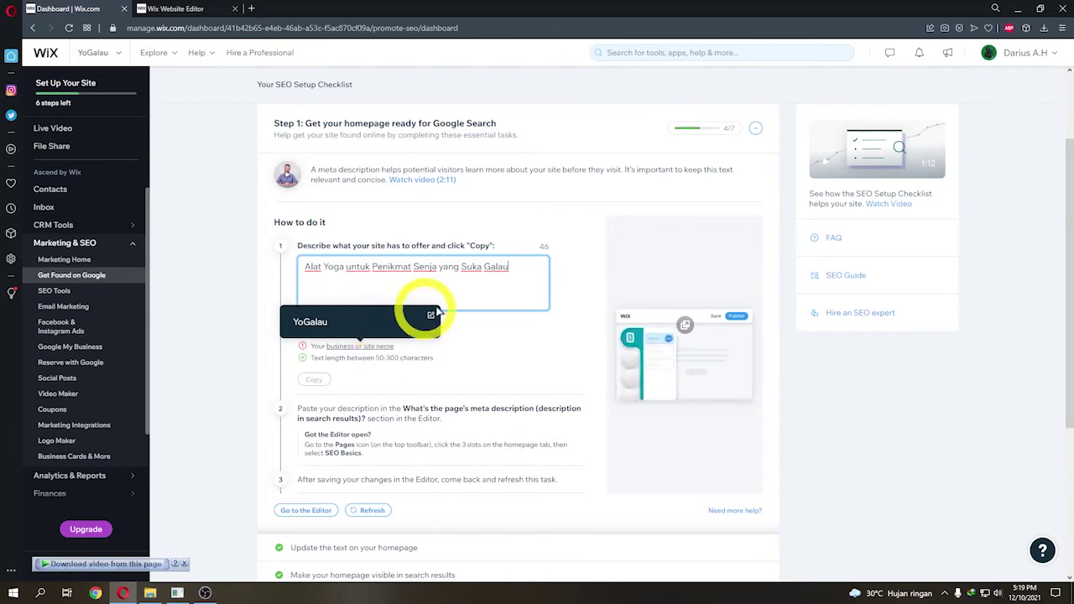
{"action": "type", "text": "YoGalau"}
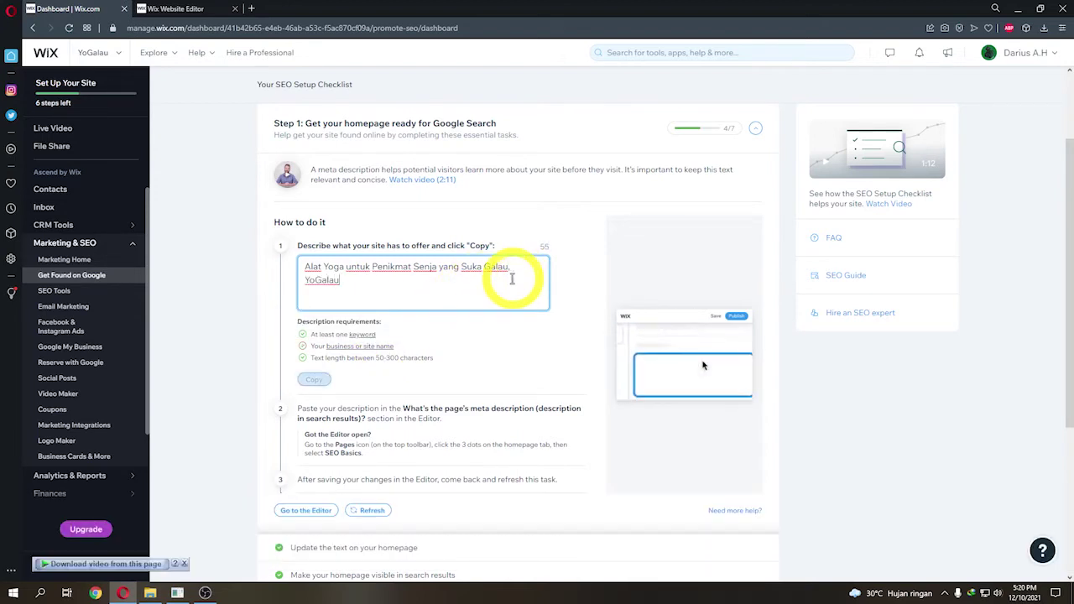
{"action": "scroll", "coordinate": [499, 334], "scroll_direction": "down", "scroll_amount": 1}
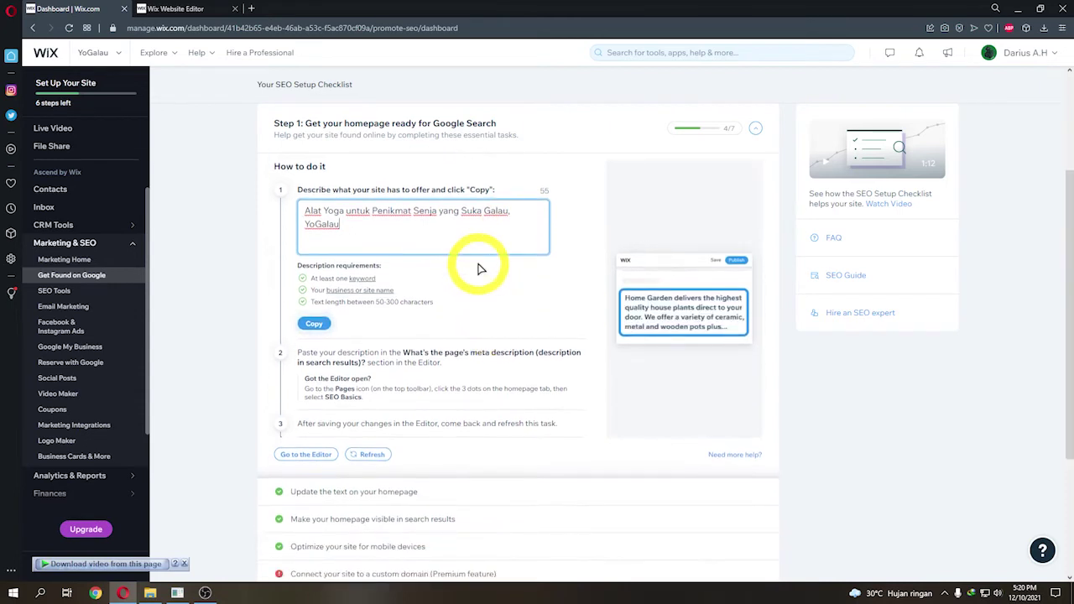
{"action": "left_click", "coordinate": [312, 325]}
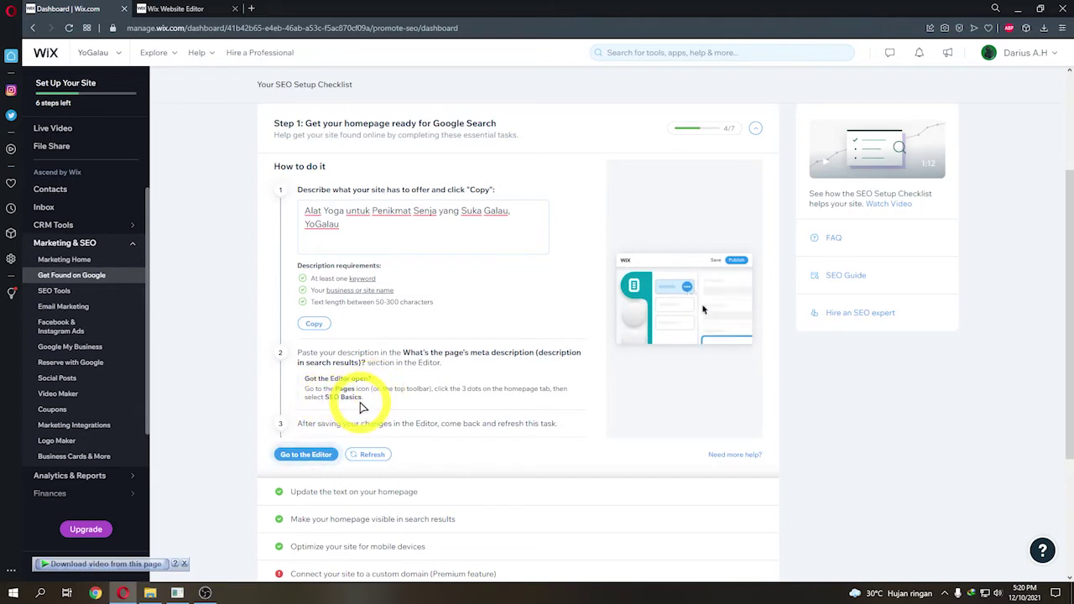
- Paste the copied description into the Home page's meta description in the website editor and check the Google preview
{"action": "left_click", "coordinate": [306, 455]}
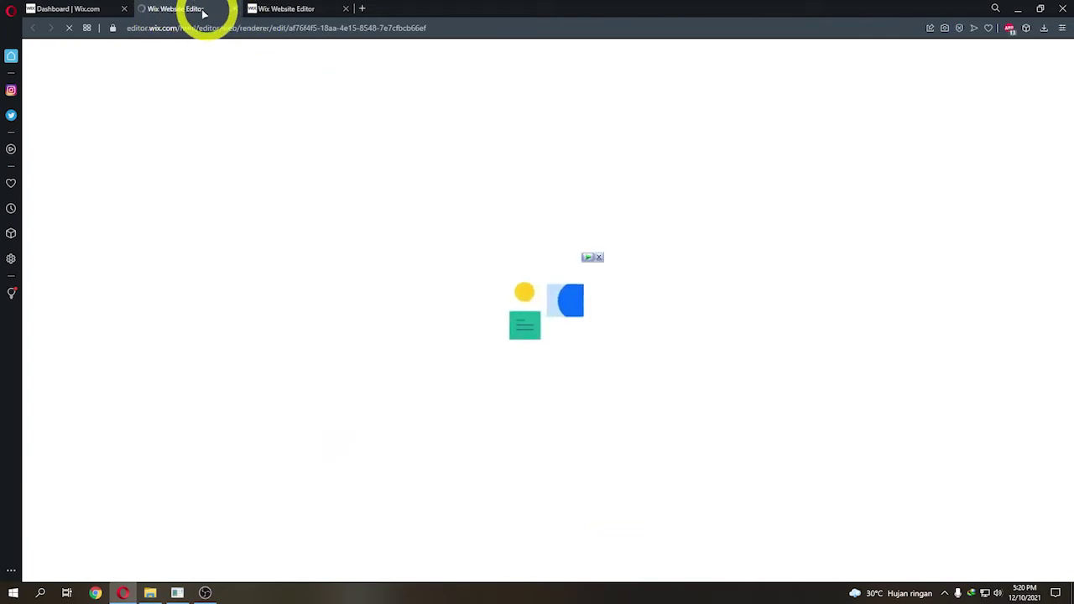
{"action": "left_click", "coordinate": [346, 9]}
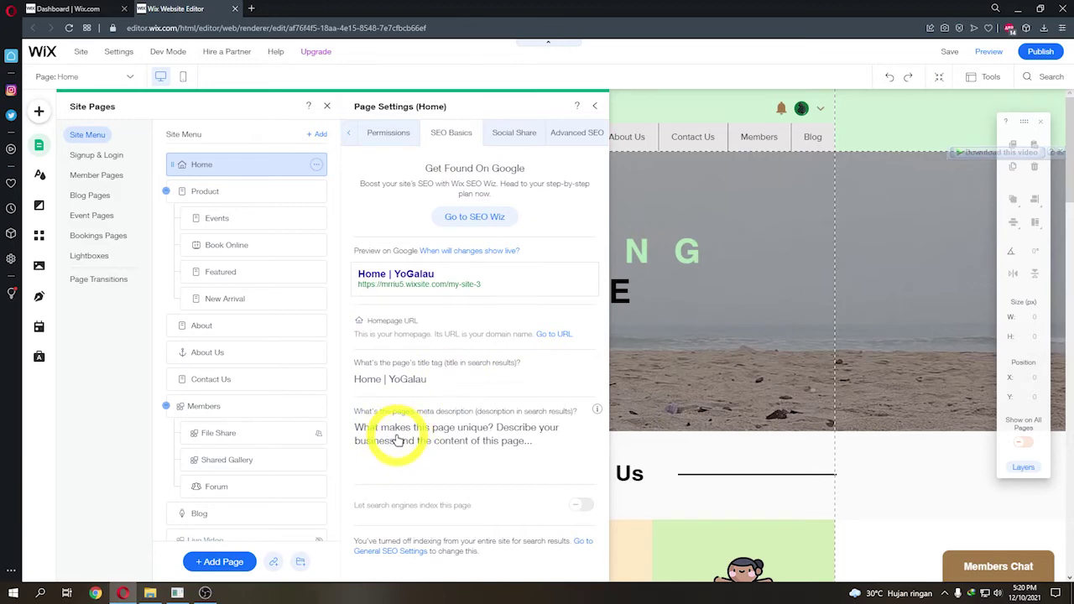
{"action": "left_click", "coordinate": [397, 437]}
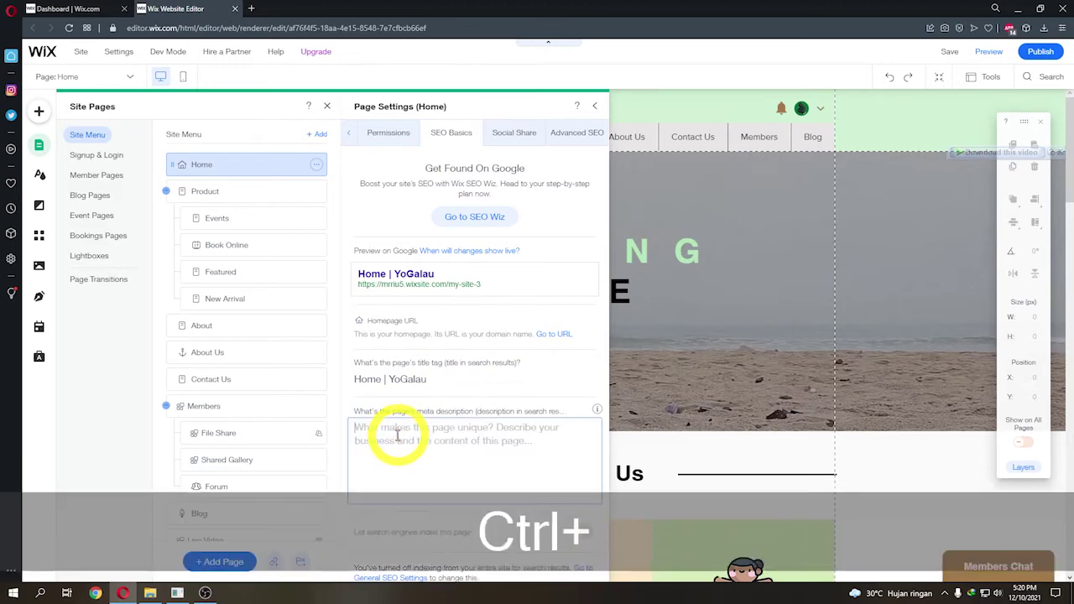
{"action": "key", "text": "ctrl+v"}
{"action": "left_click", "coordinate": [407, 453]}
{"action": "scroll", "coordinate": [407, 446], "scroll_direction": "down", "scroll_amount": 1}
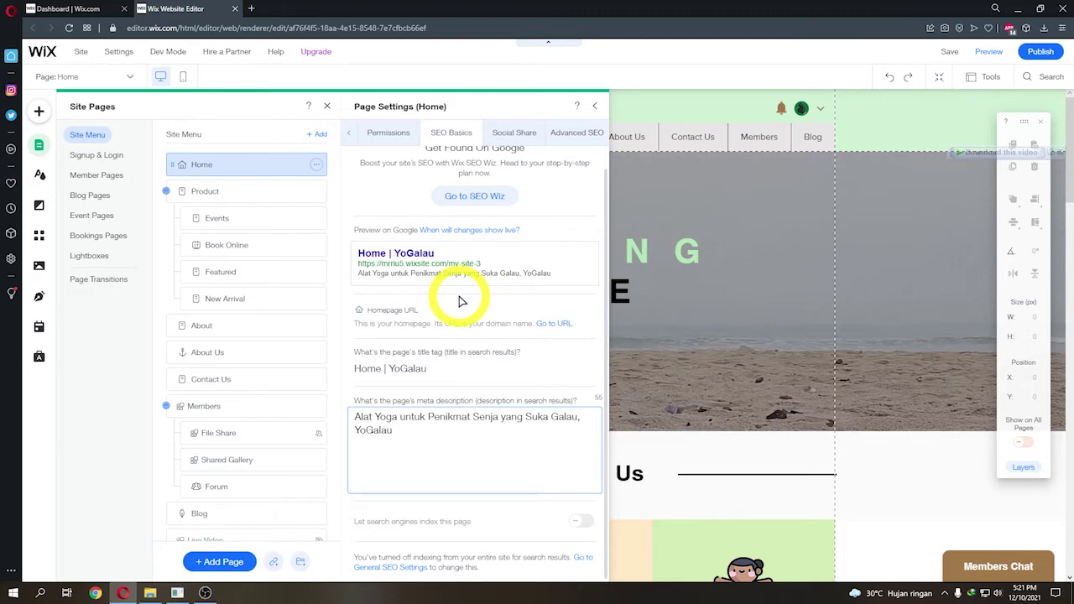
{"action": "scroll", "coordinate": [480, 326], "scroll_direction": "up", "scroll_amount": 1}
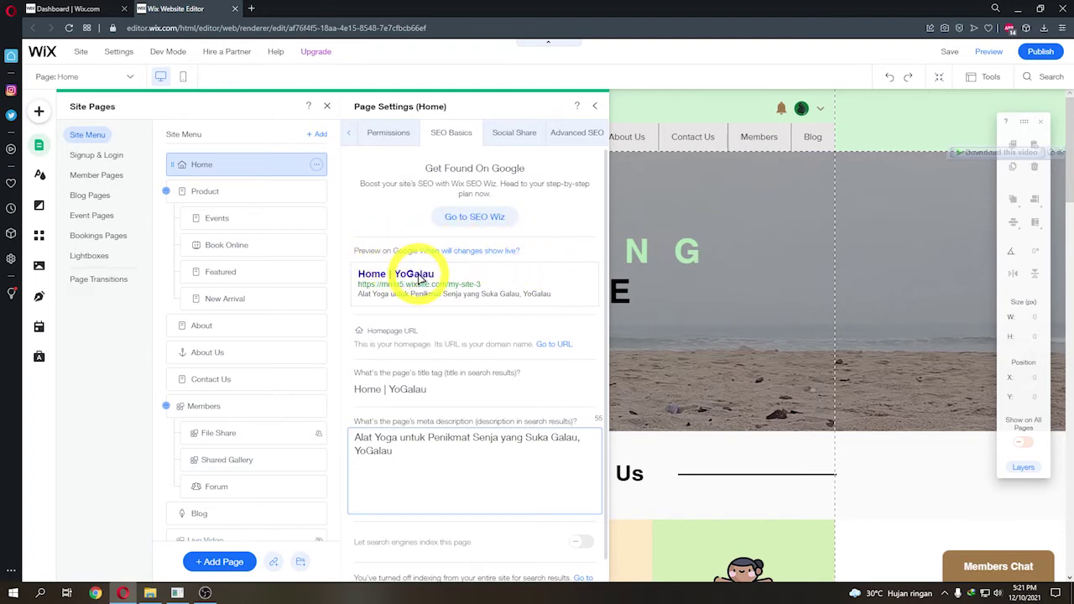
- Save the site with its new meta description in the editor and refresh the description task in the SEO checklist
{"action": "scroll", "coordinate": [432, 288], "scroll_direction": "down", "scroll_amount": 1}
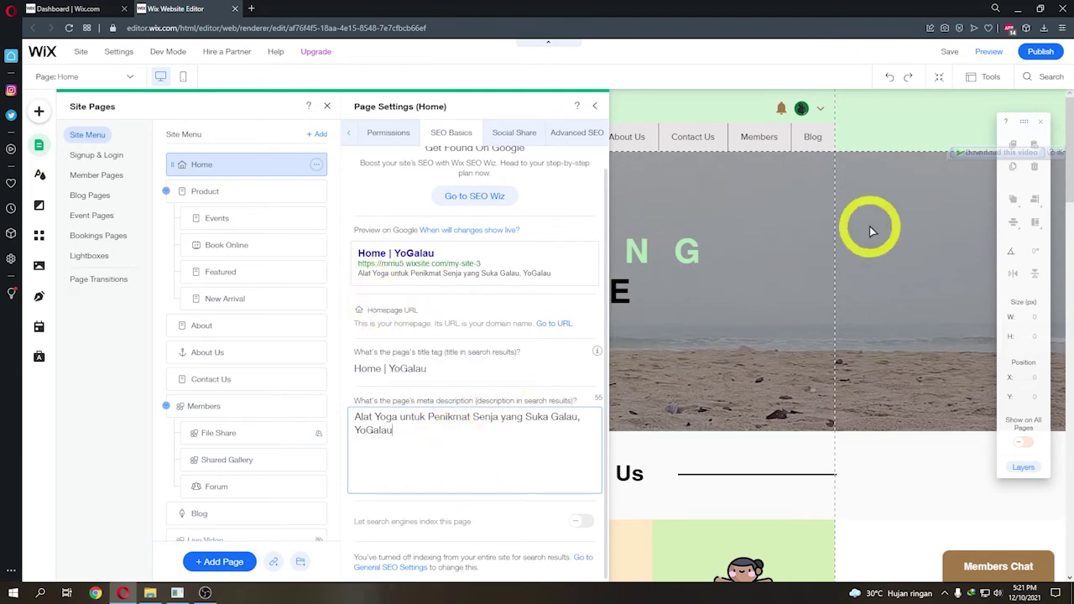
{"action": "left_click", "coordinate": [948, 53]}
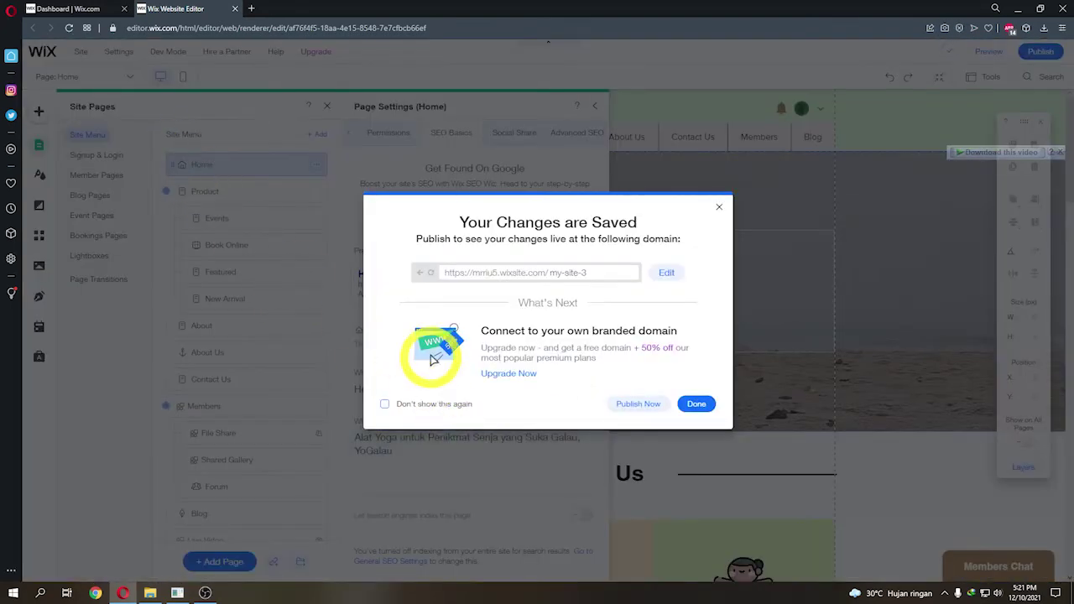
{"action": "left_click", "coordinate": [701, 405]}
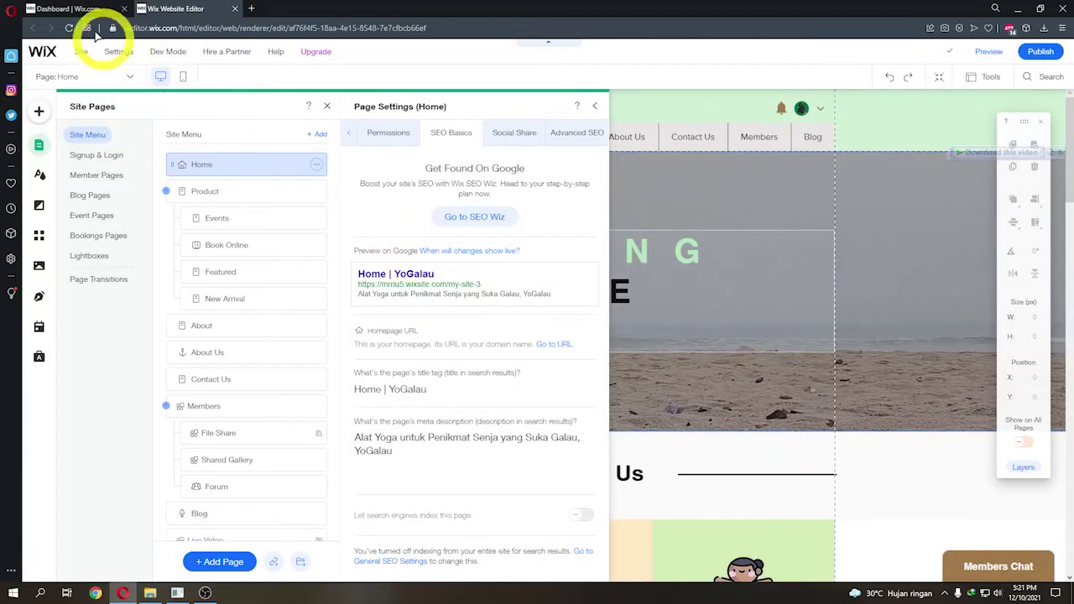
{"action": "left_click", "coordinate": [84, 9]}
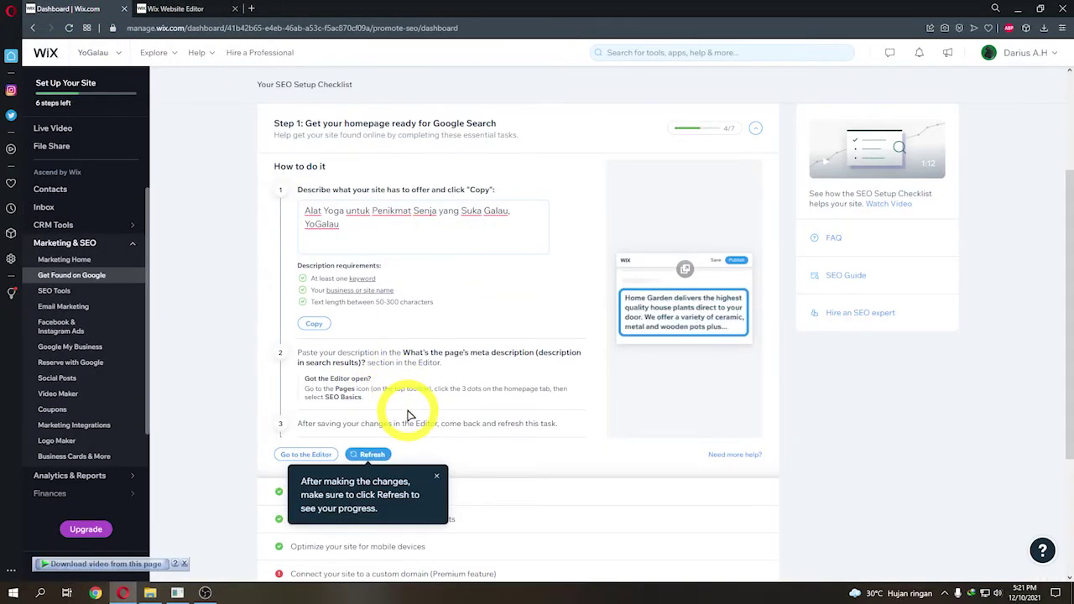
{"action": "left_click", "coordinate": [374, 456]}
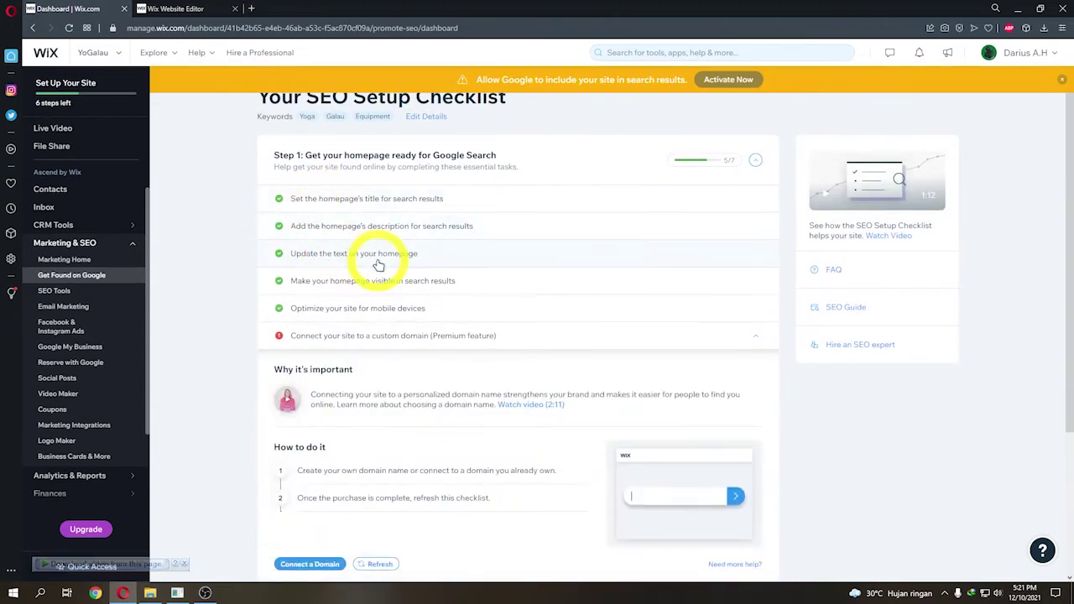
- Review the checklist tasks for homepage text, search visibility, mobile optimization and connecting a custom domain
{"action": "left_click", "coordinate": [446, 259]}
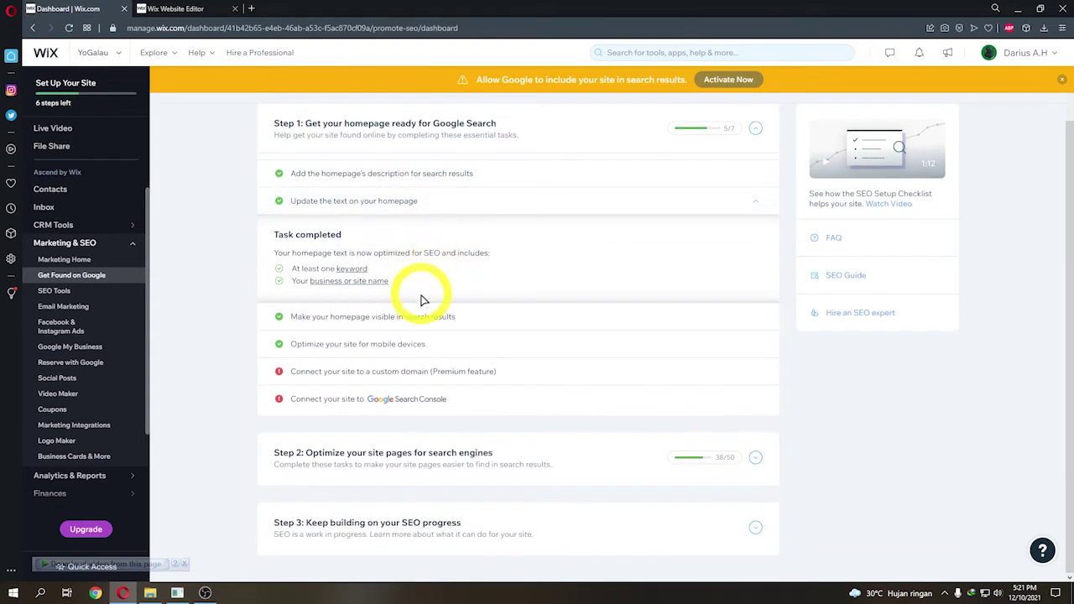
{"action": "left_click", "coordinate": [414, 323]}
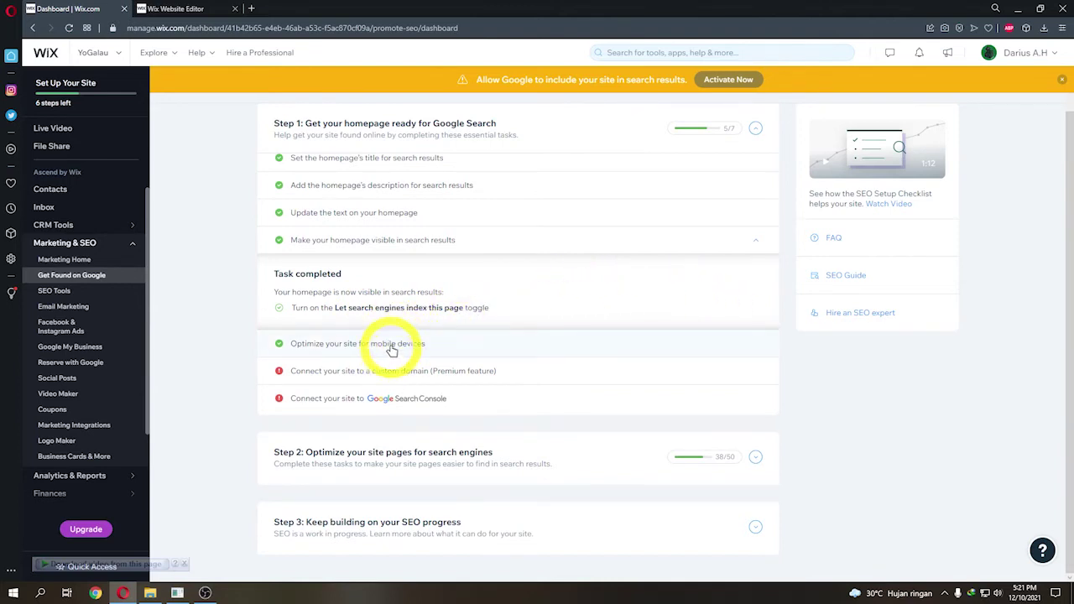
{"action": "left_click", "coordinate": [391, 350]}
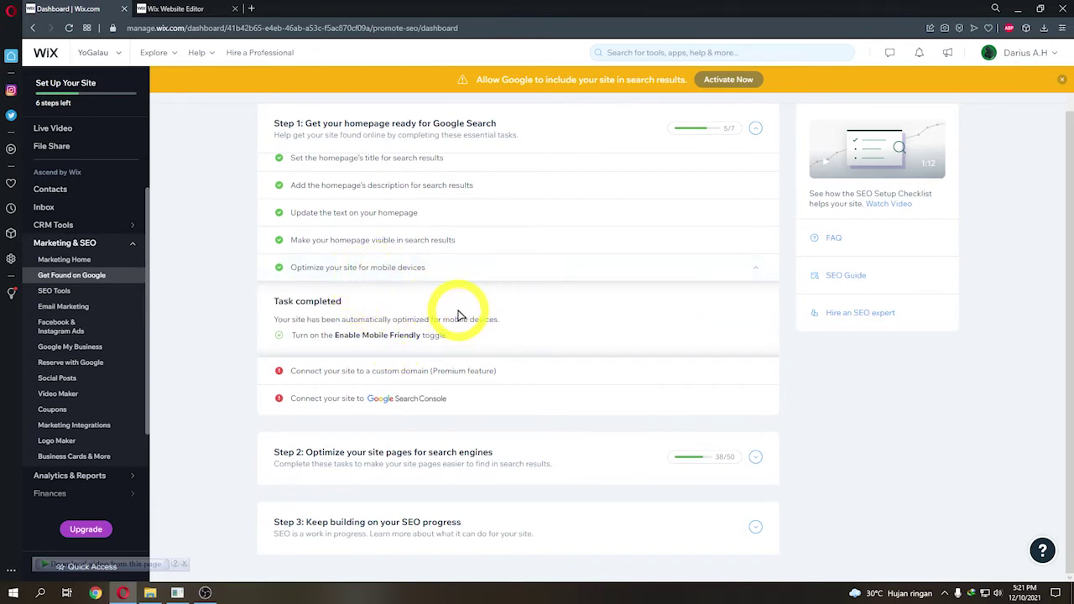
{"action": "left_click", "coordinate": [395, 370]}
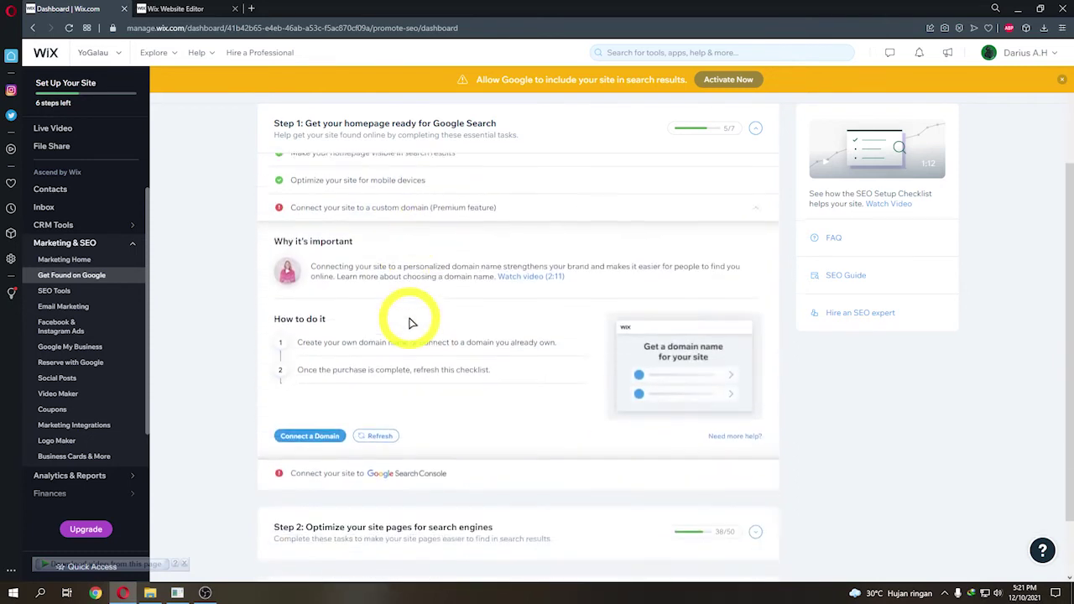
{"action": "scroll", "coordinate": [419, 285], "scroll_direction": "up", "scroll_amount": 1}
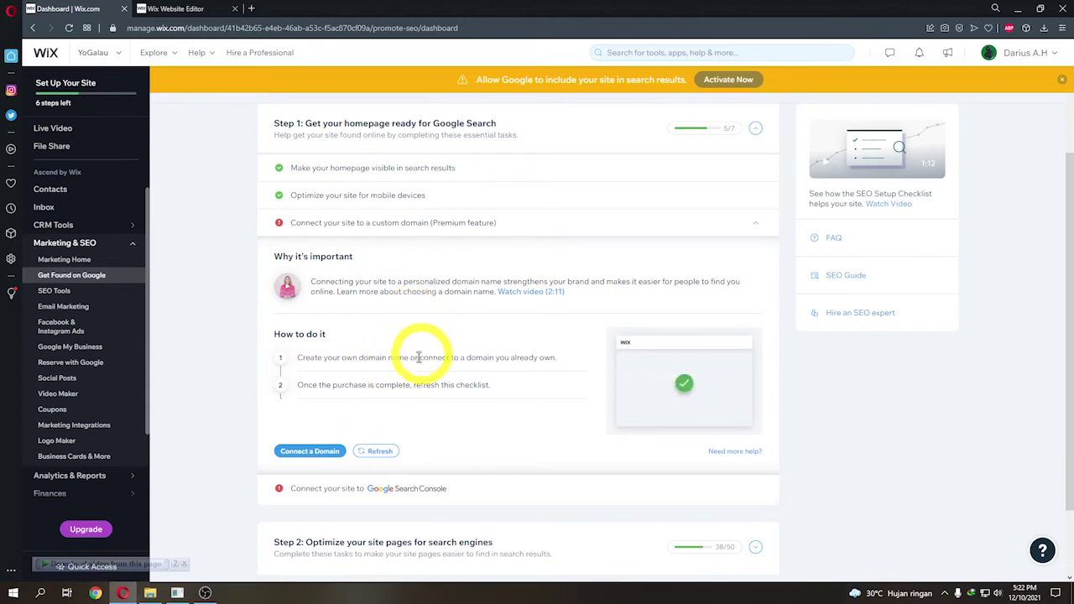
- Start connecting a domain, choose to buy a new domain name and search for YoGalau.com
{"action": "left_click", "coordinate": [316, 453]}
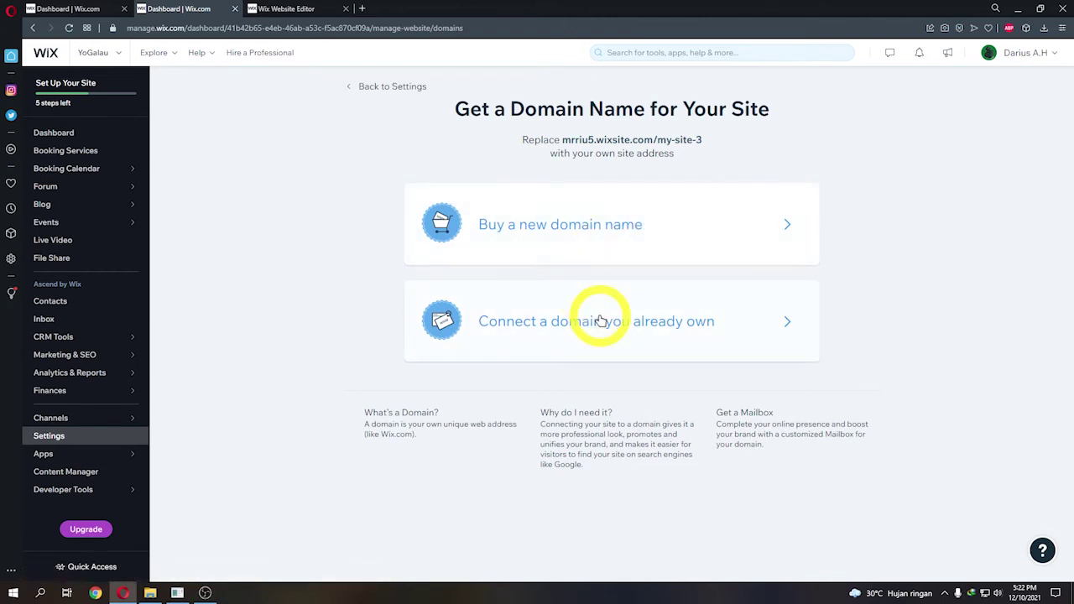
{"action": "left_click", "coordinate": [583, 240]}
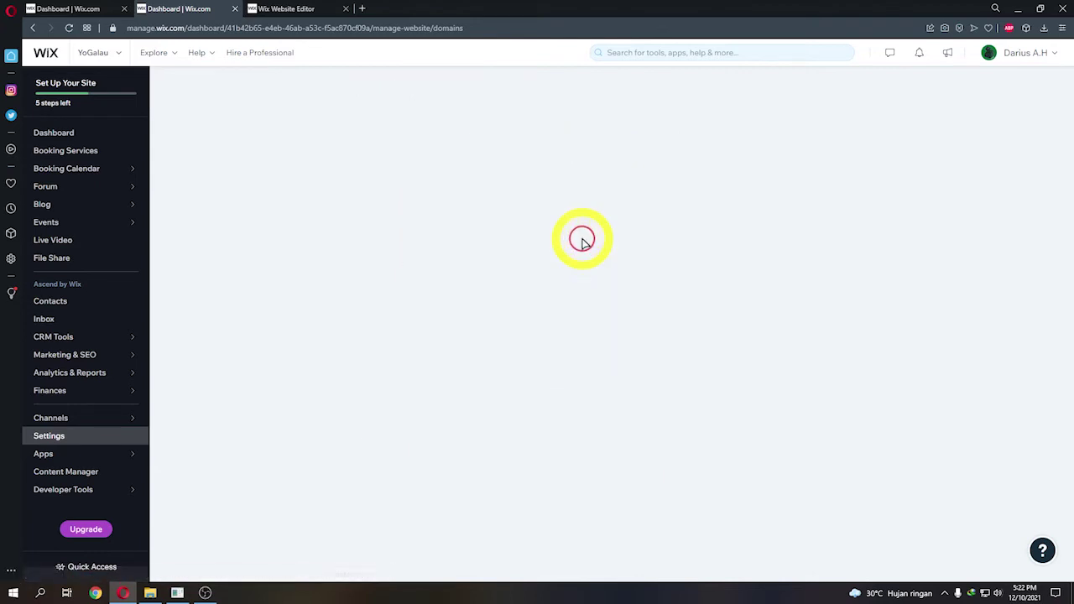
{"action": "left_click", "coordinate": [583, 222]}
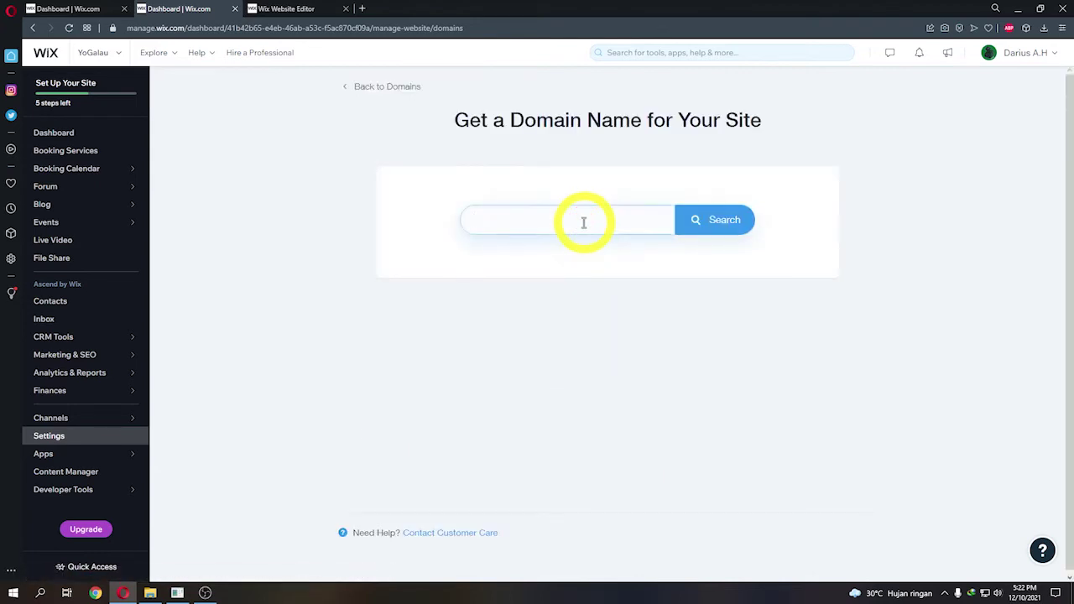
{"action": "type", "text": "YoGala"}
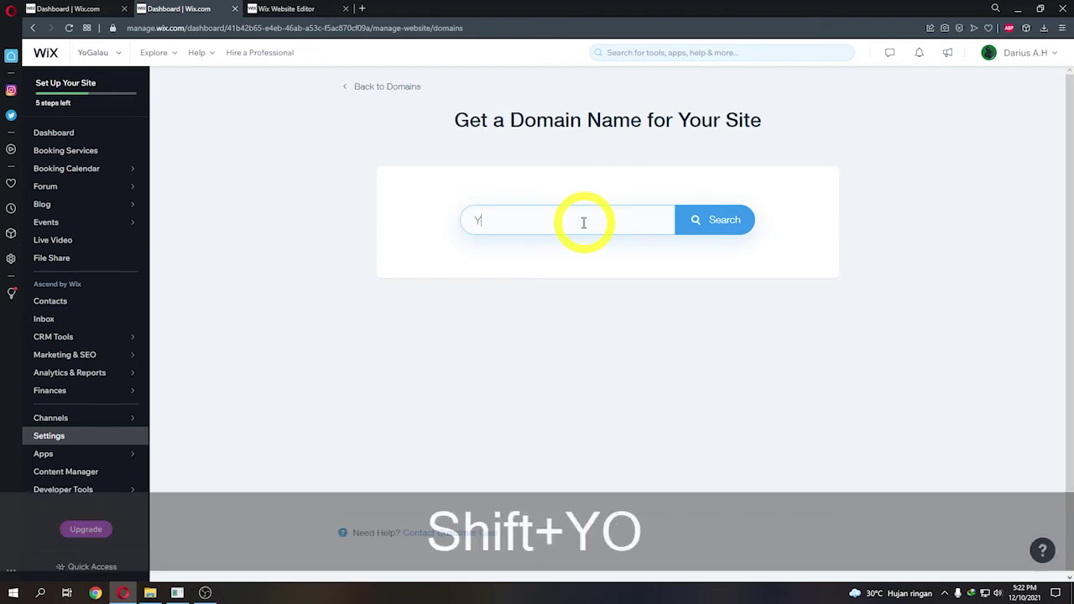
{"action": "key", "text": "BackSpace"}
{"action": "key", "text": "BackSpace"}
{"action": "key", "text": "BackSpace"}
{"action": "key", "text": "BackSpace"}
{"action": "type", "text": "Galauy"}
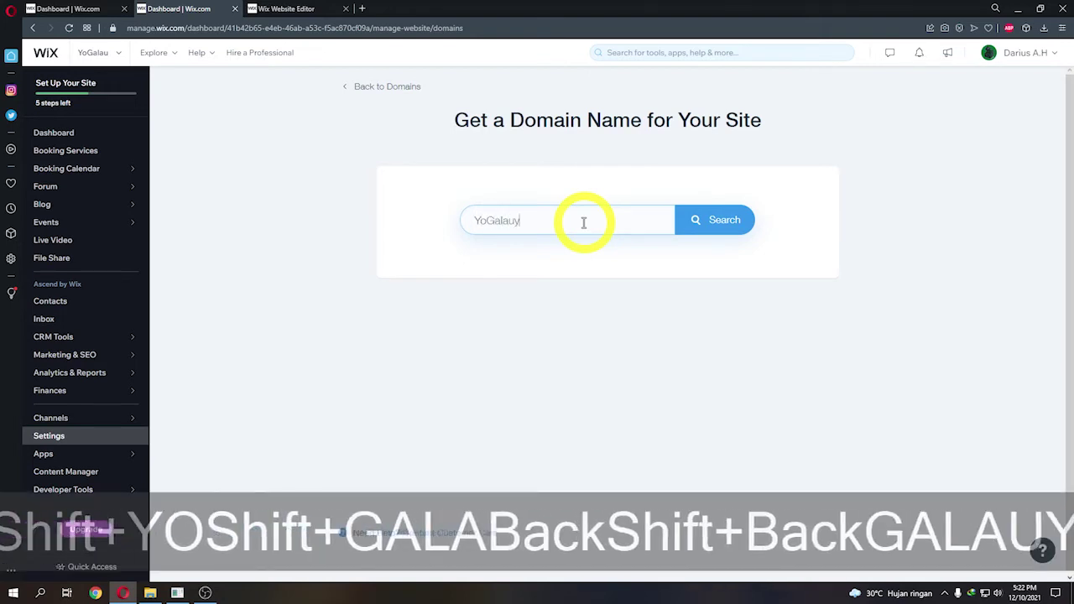
{"action": "key", "text": "BackSpace"}
{"action": "type", "text": ".com"}
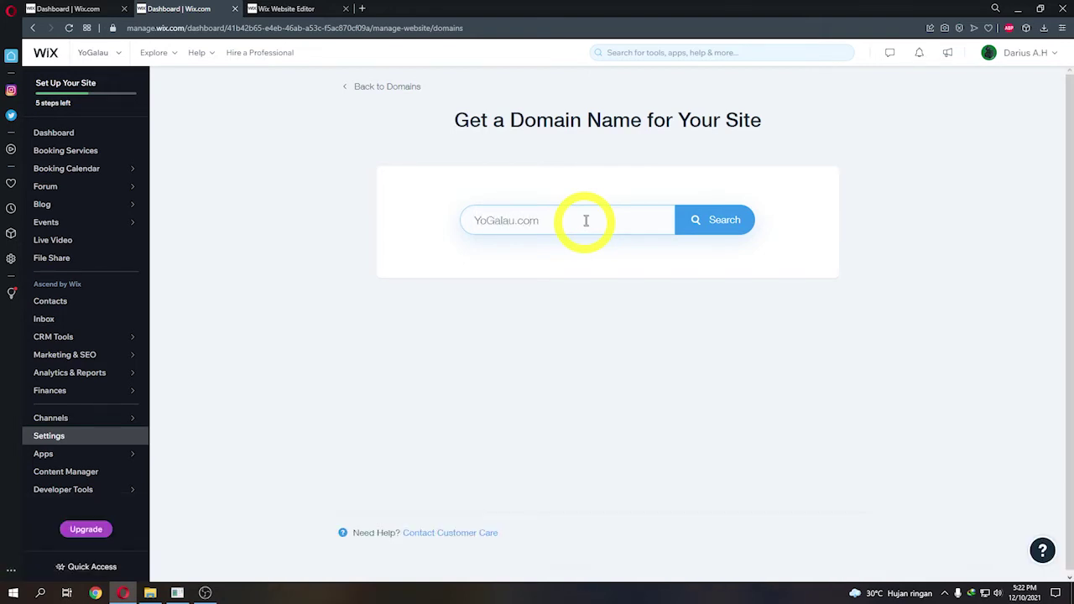
{"action": "left_click", "coordinate": [712, 221]}
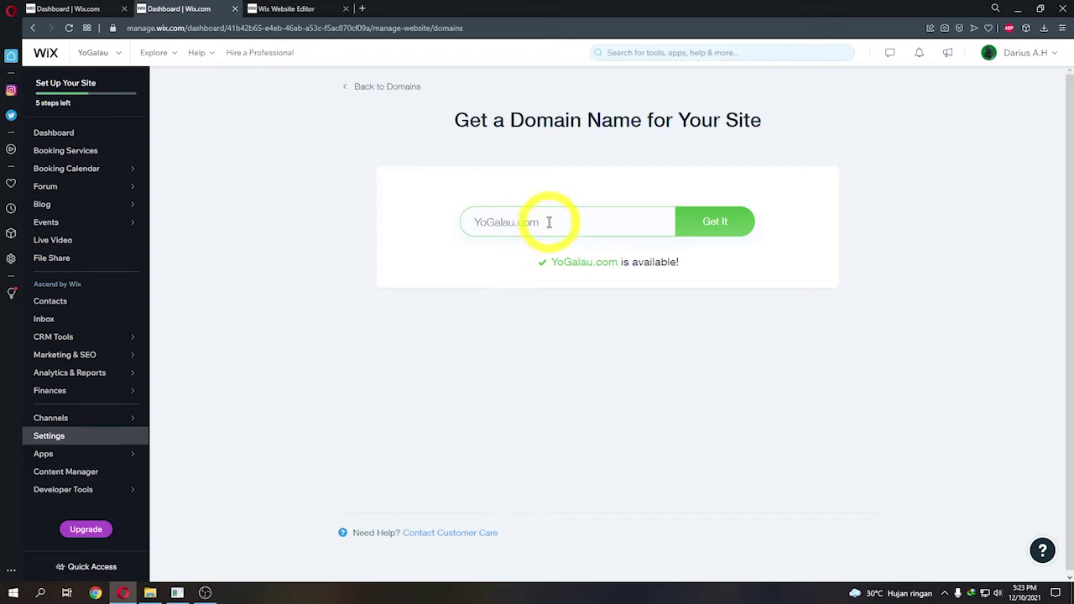
{"action": "left_click_drag", "start_coordinate": [546, 223], "coordinate": [458, 230]}
{"action": "left_click", "coordinate": [624, 226]}
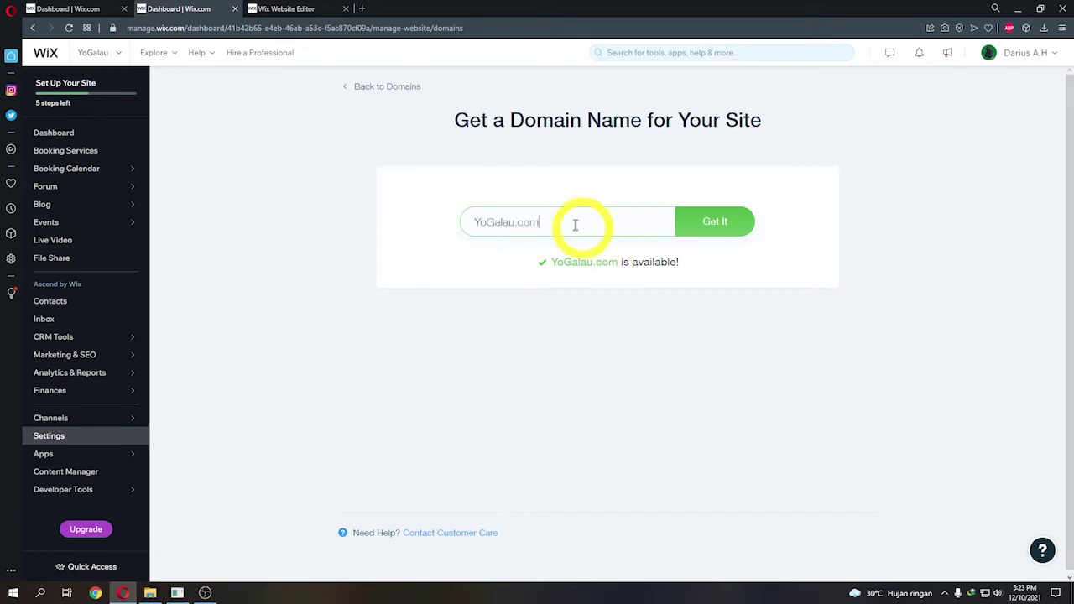
- Choose to get YoGalau.com with an upgrade, examine the Business & eCommerce premium plans and leave the plan page
{"action": "left_click", "coordinate": [723, 228]}
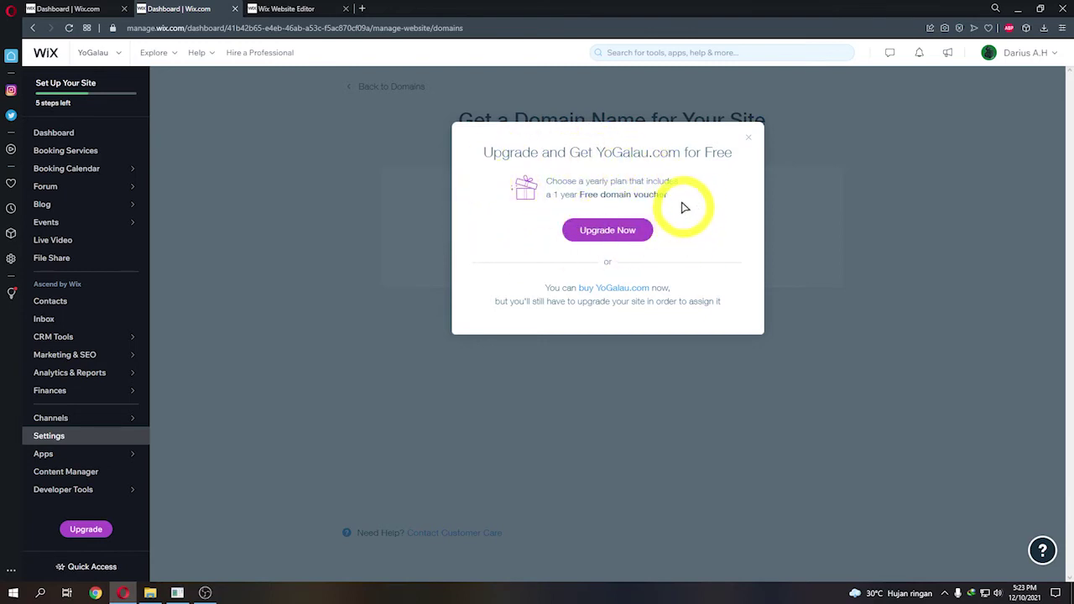
{"action": "left_click", "coordinate": [636, 232]}
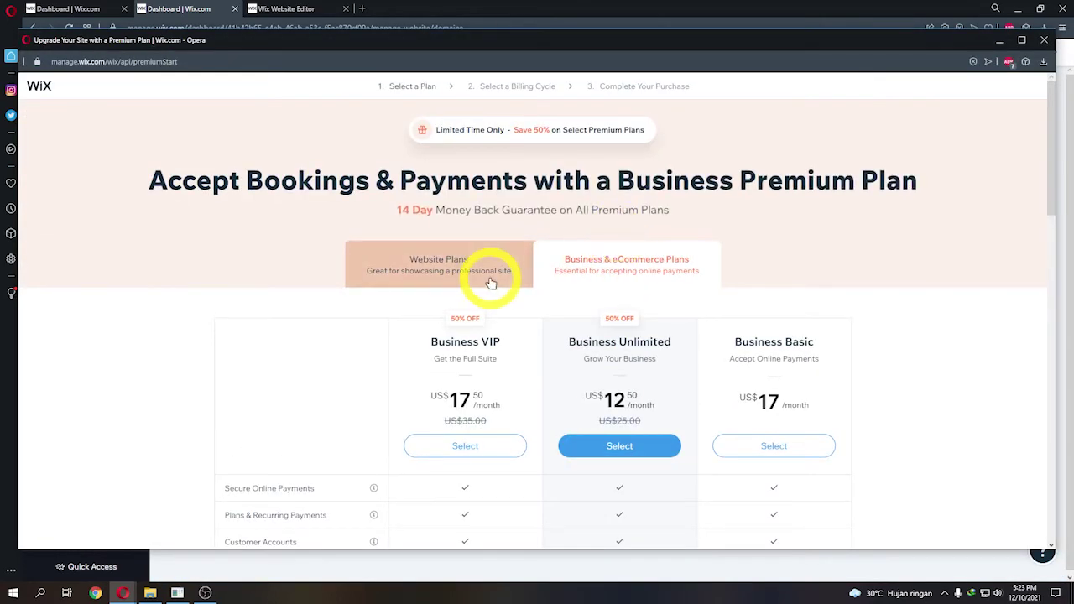
{"action": "scroll", "coordinate": [492, 281], "scroll_direction": "down", "scroll_amount": 2}
{"action": "left_click", "coordinate": [495, 275]}
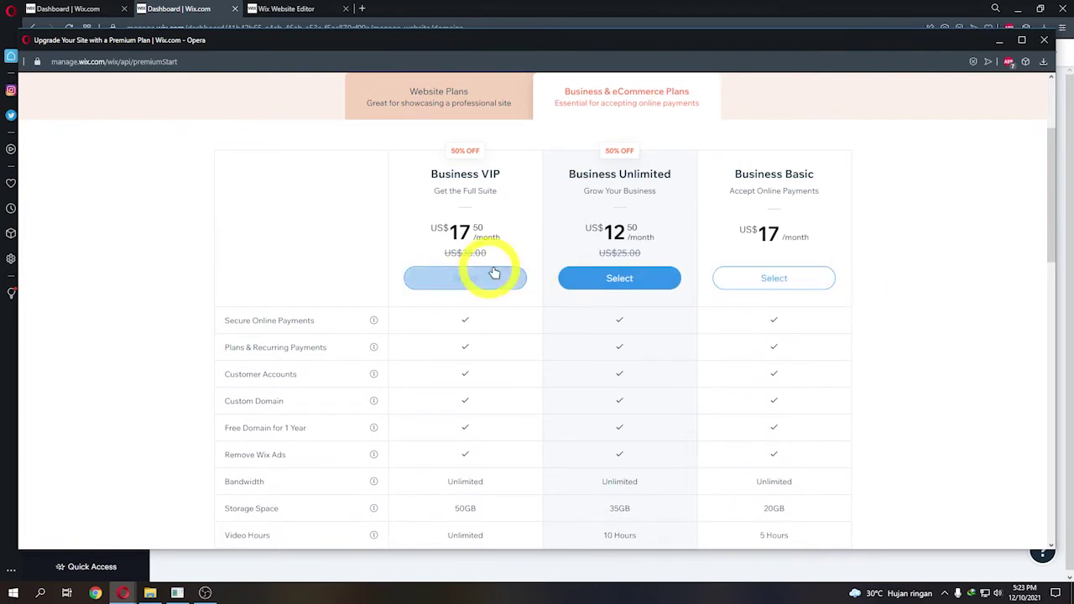
{"action": "scroll", "coordinate": [748, 328], "scroll_direction": "up", "scroll_amount": 1}
{"action": "scroll", "coordinate": [757, 330], "scroll_direction": "down", "scroll_amount": 6}
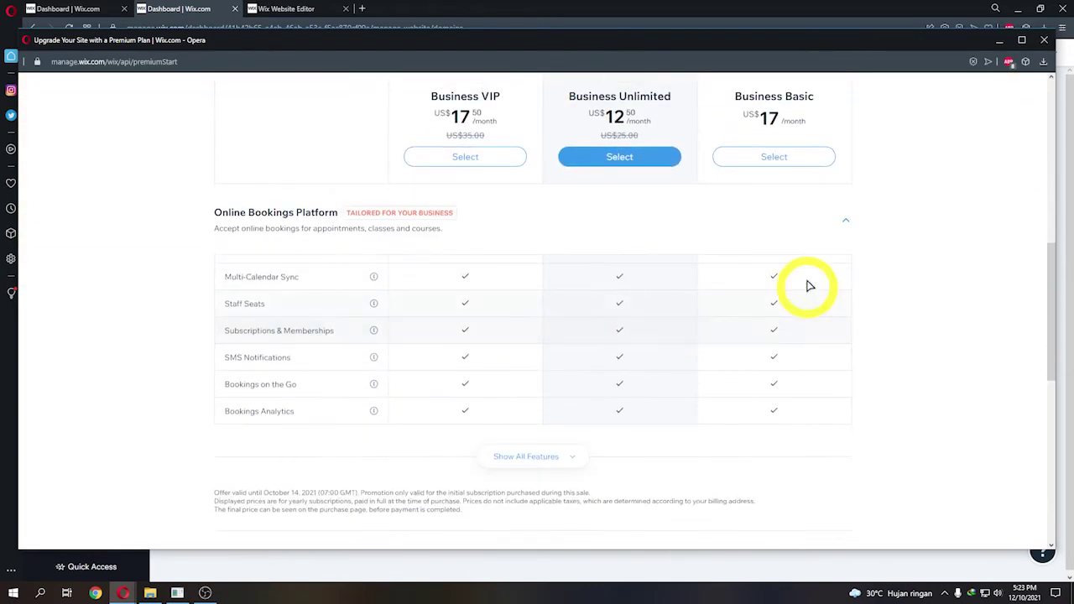
{"action": "left_click", "coordinate": [1043, 40]}
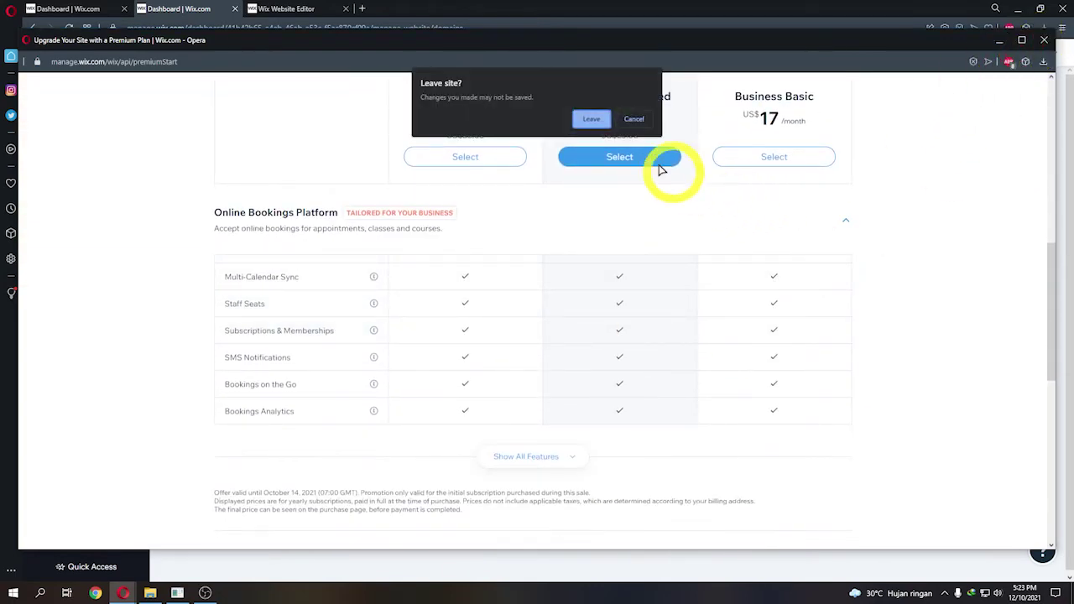
{"action": "left_click", "coordinate": [592, 118]}
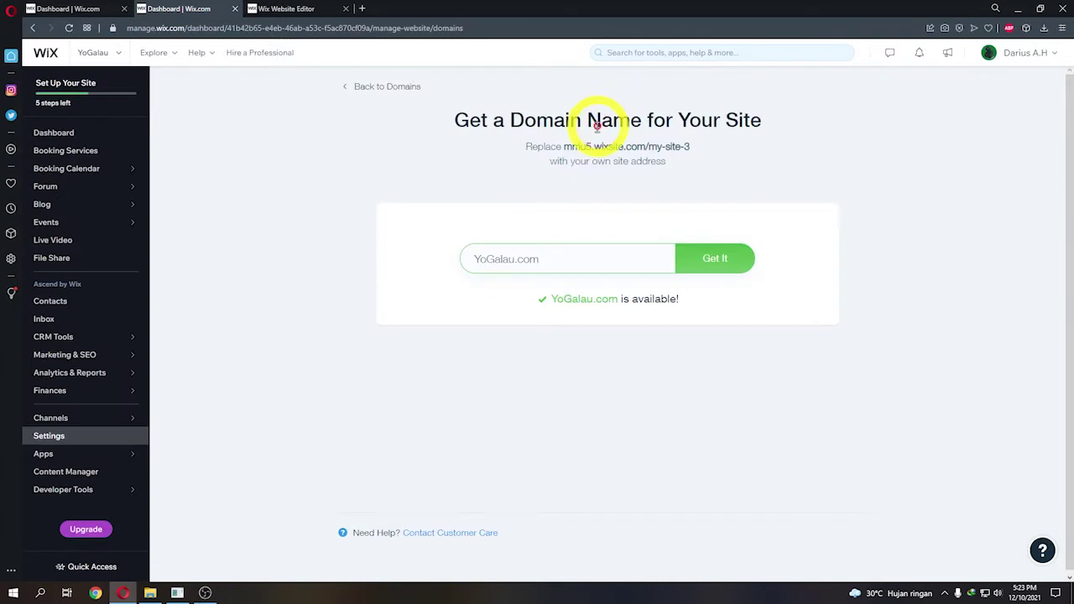
- Open the separate purchase of YoGalau.com, look at its registration periods, and return to the SEO checklist without buying
{"action": "left_click", "coordinate": [712, 259]}
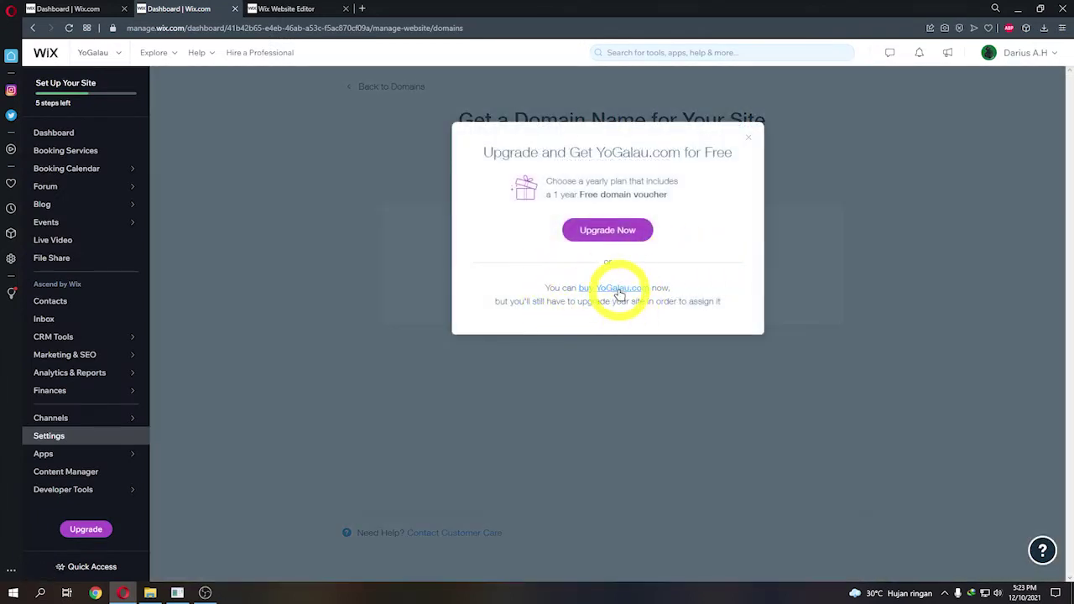
{"action": "left_click", "coordinate": [618, 289]}
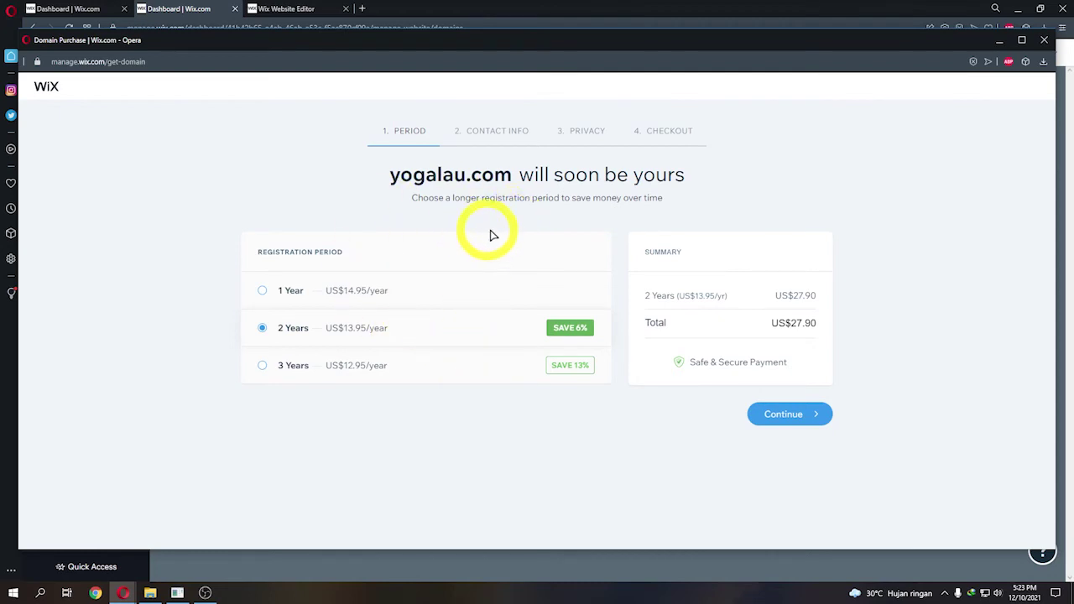
{"action": "left_click_drag", "start_coordinate": [467, 174], "coordinate": [532, 173]}
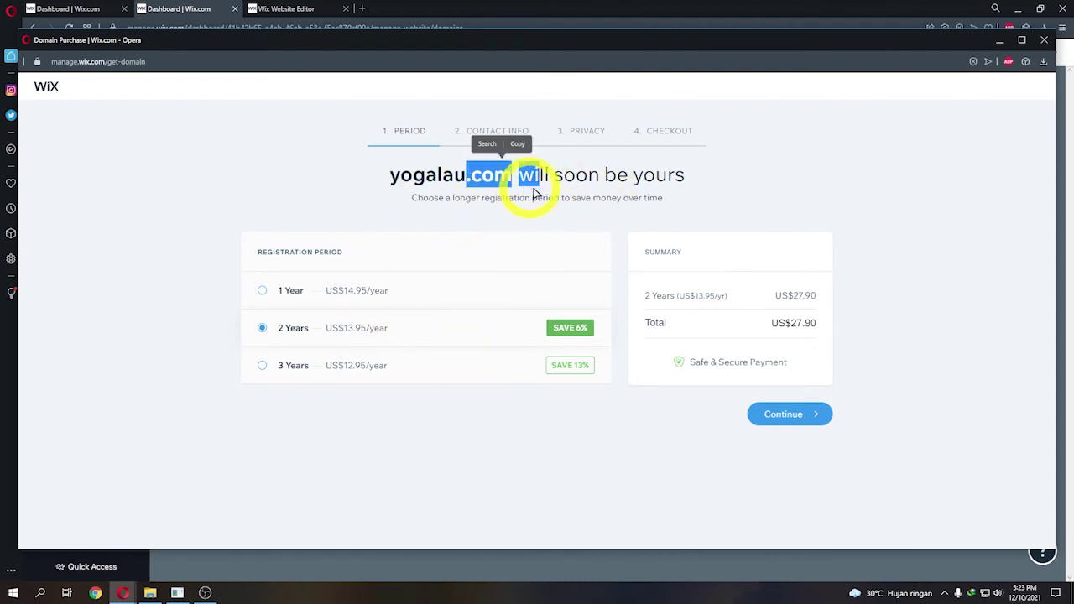
{"action": "left_click", "coordinate": [758, 214]}
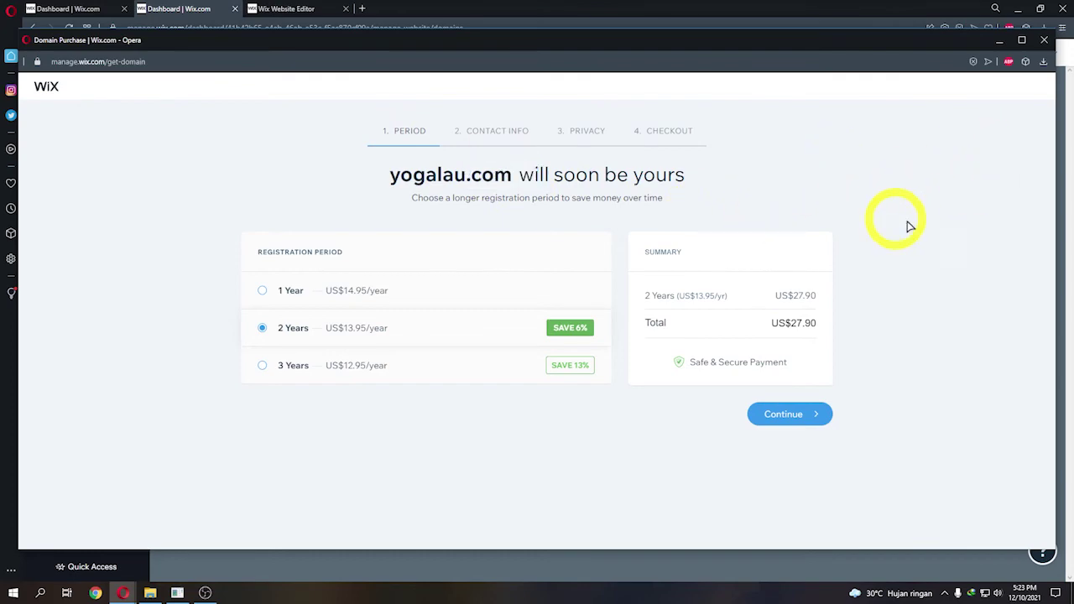
{"action": "left_click", "coordinate": [1042, 41]}
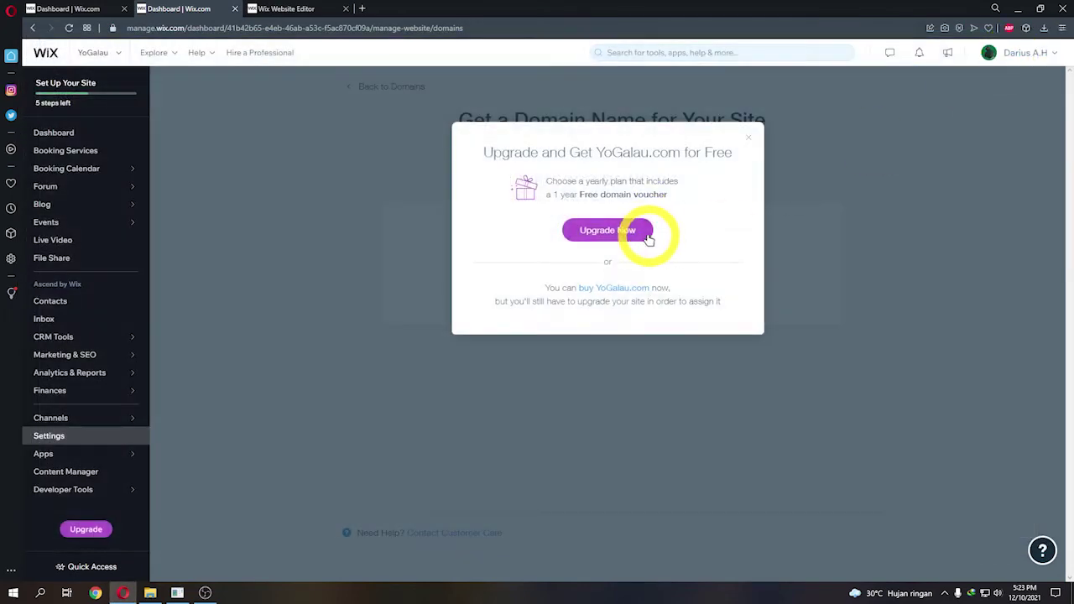
{"action": "left_click", "coordinate": [752, 141]}
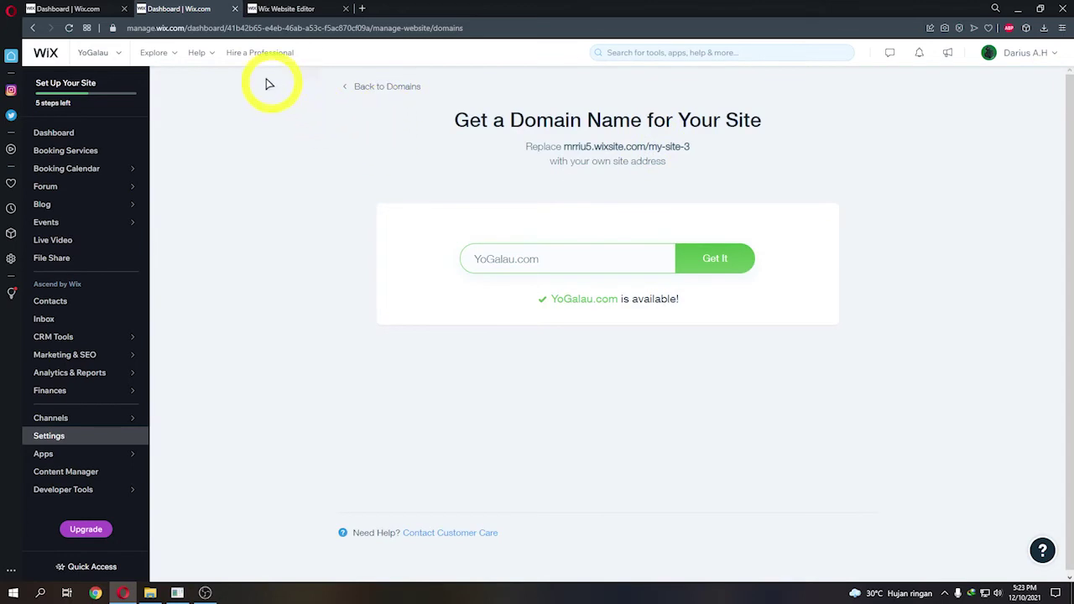
{"action": "left_click", "coordinate": [235, 8]}
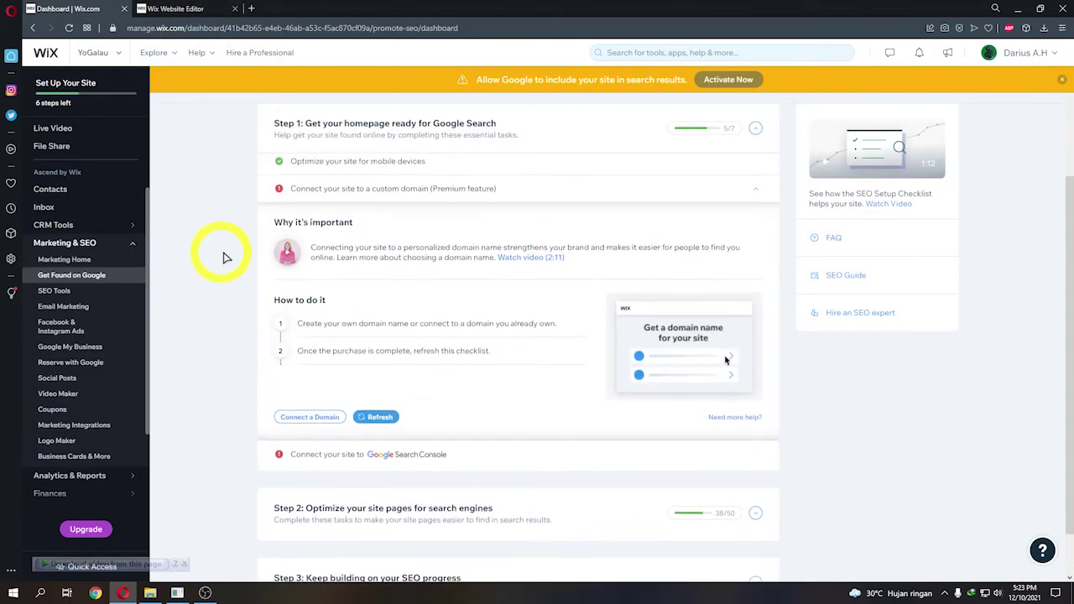
- Try to connect the site to Google Search Console from the checklist, and go back to the custom domain task
{"action": "left_click", "coordinate": [487, 200]}
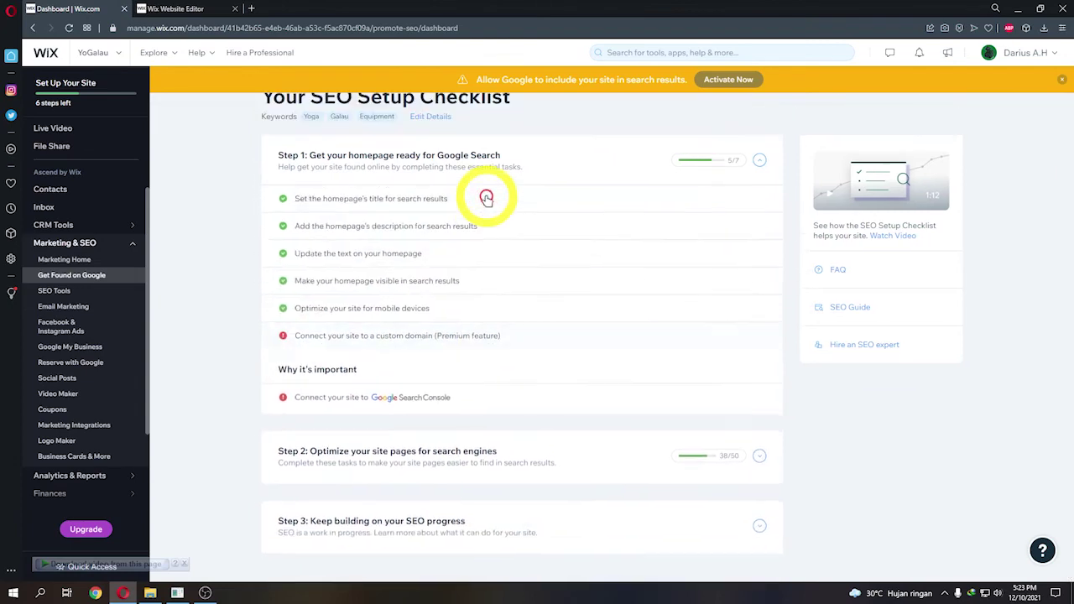
{"action": "left_click", "coordinate": [475, 363]}
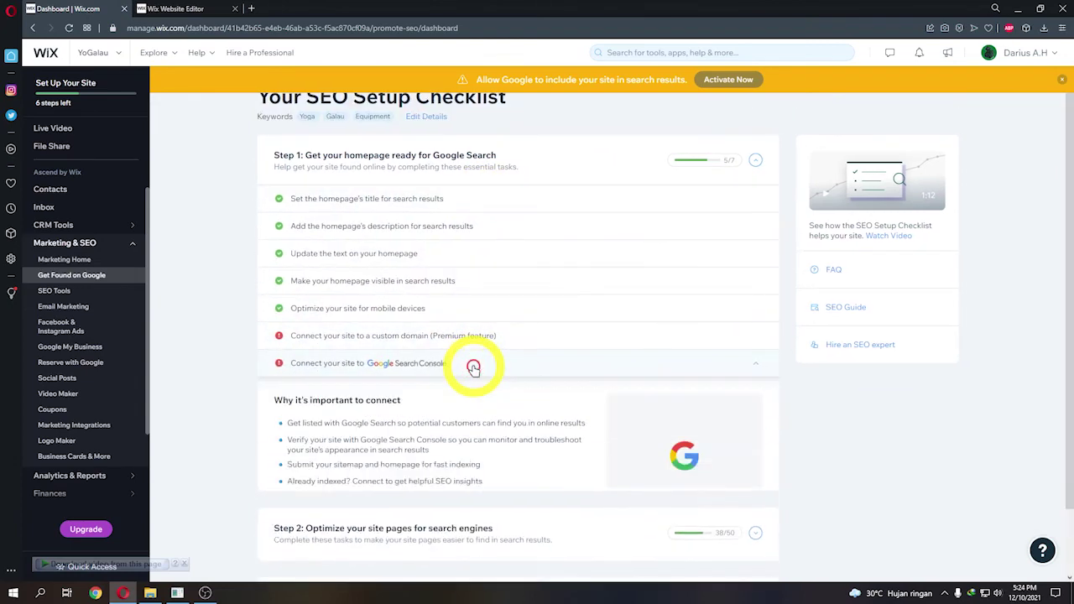
{"action": "left_click", "coordinate": [285, 452]}
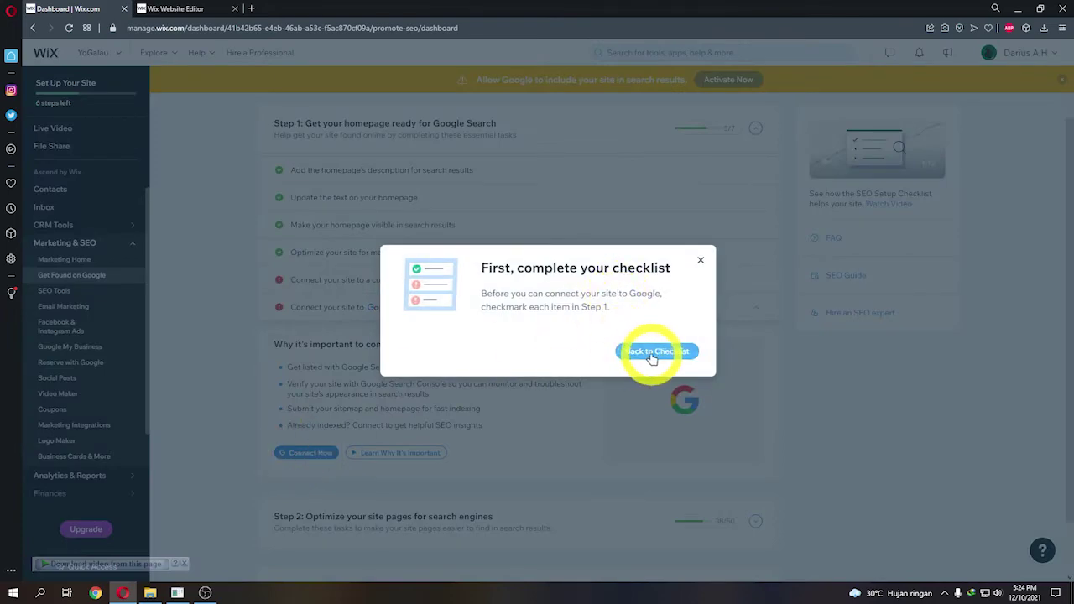
{"action": "left_click", "coordinate": [698, 264]}
{"action": "left_click", "coordinate": [311, 279]}
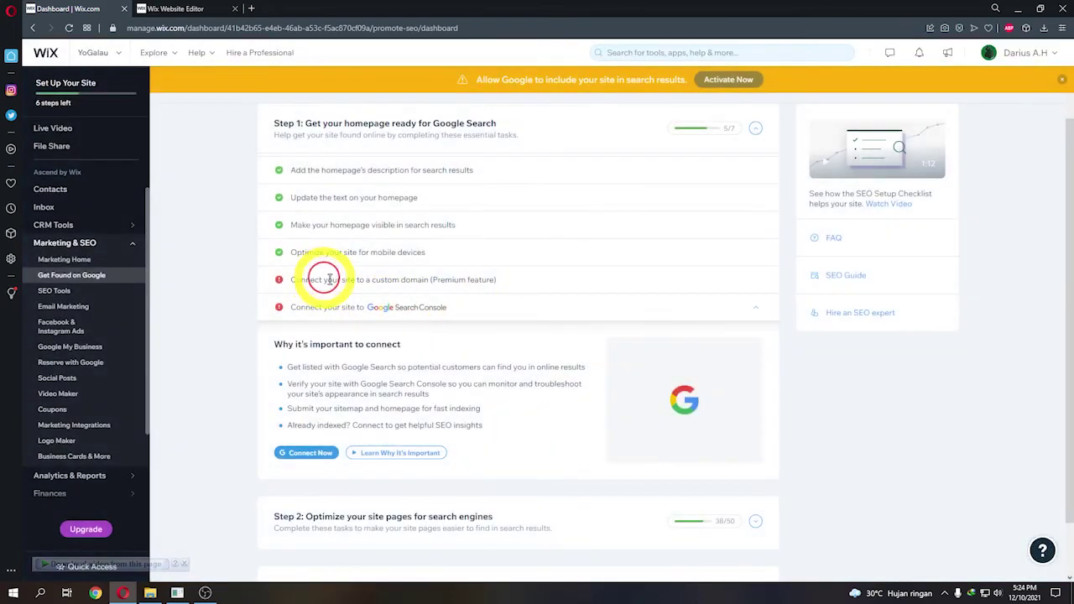
- Collapse the homepage tasks of Step 1, expand Step 2 of the checklist and review the homepage contact details task
{"action": "left_click", "coordinate": [510, 271]}
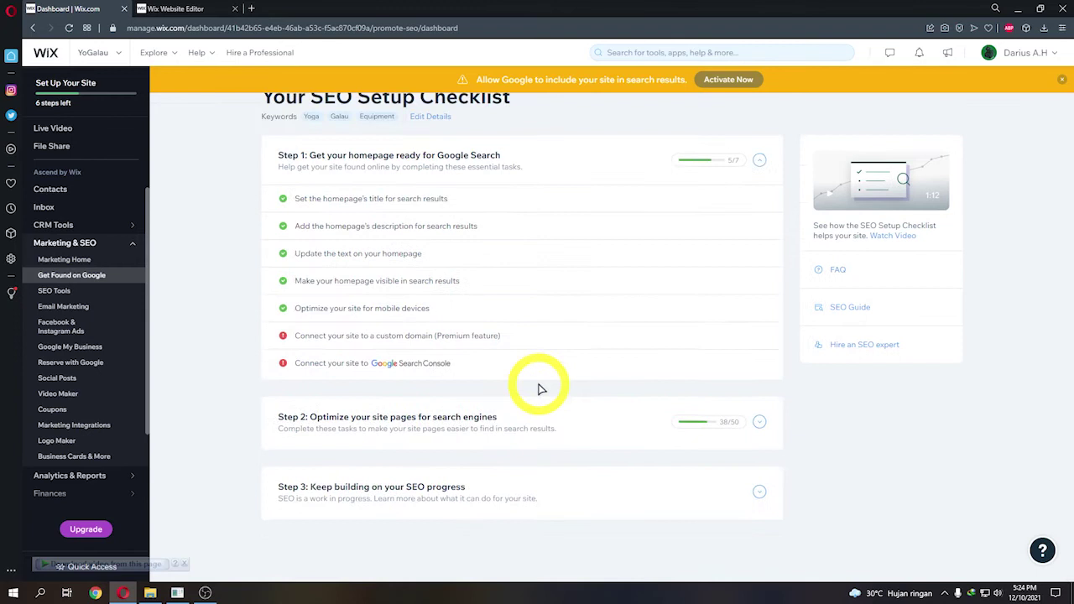
{"action": "left_click", "coordinate": [535, 172]}
{"action": "left_click", "coordinate": [537, 228]}
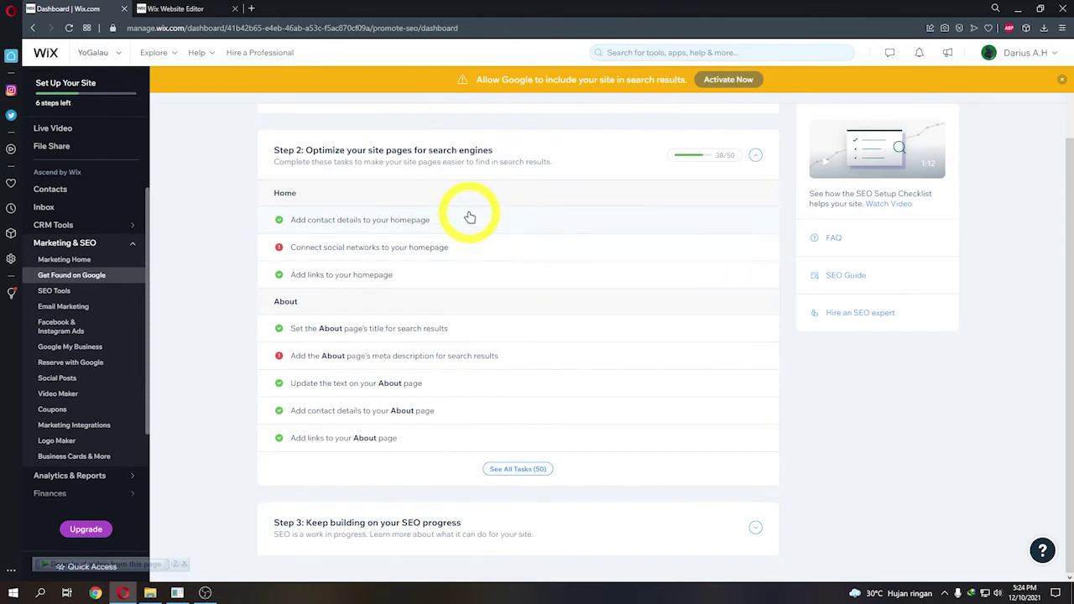
{"action": "left_click", "coordinate": [495, 220]}
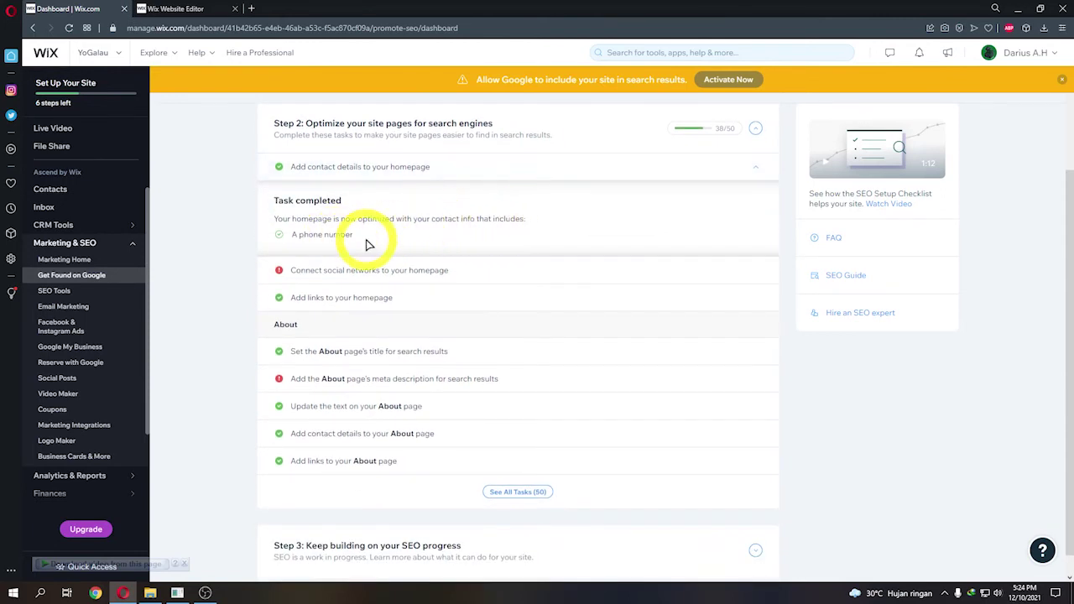
- Review the tasks for connecting social networks and adding links to the homepage, and collapse them
{"action": "left_click", "coordinate": [488, 262]}
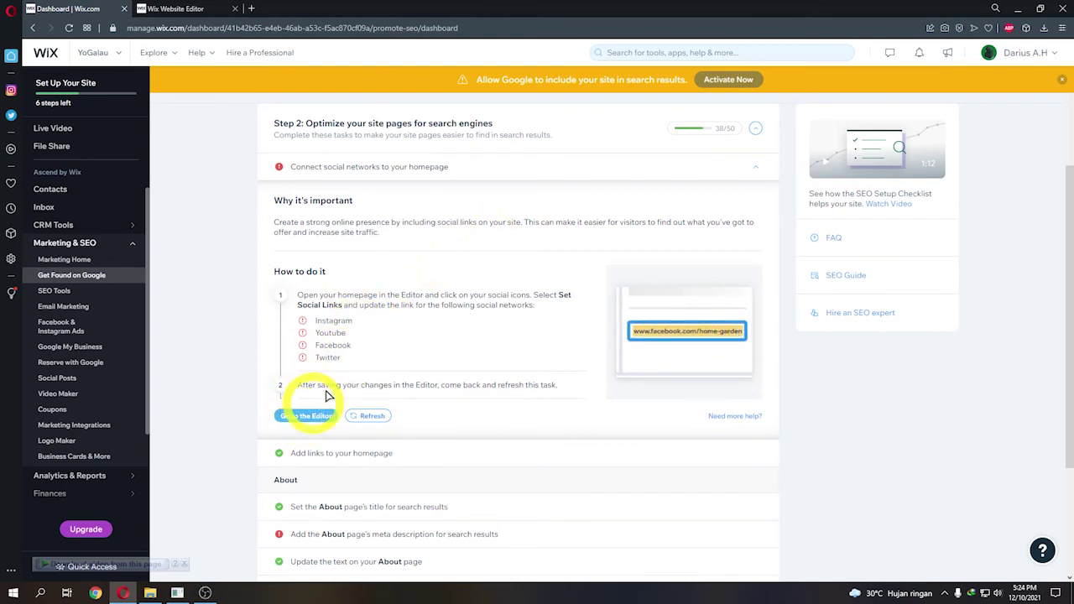
{"action": "scroll", "coordinate": [418, 306], "scroll_direction": "up", "scroll_amount": 3}
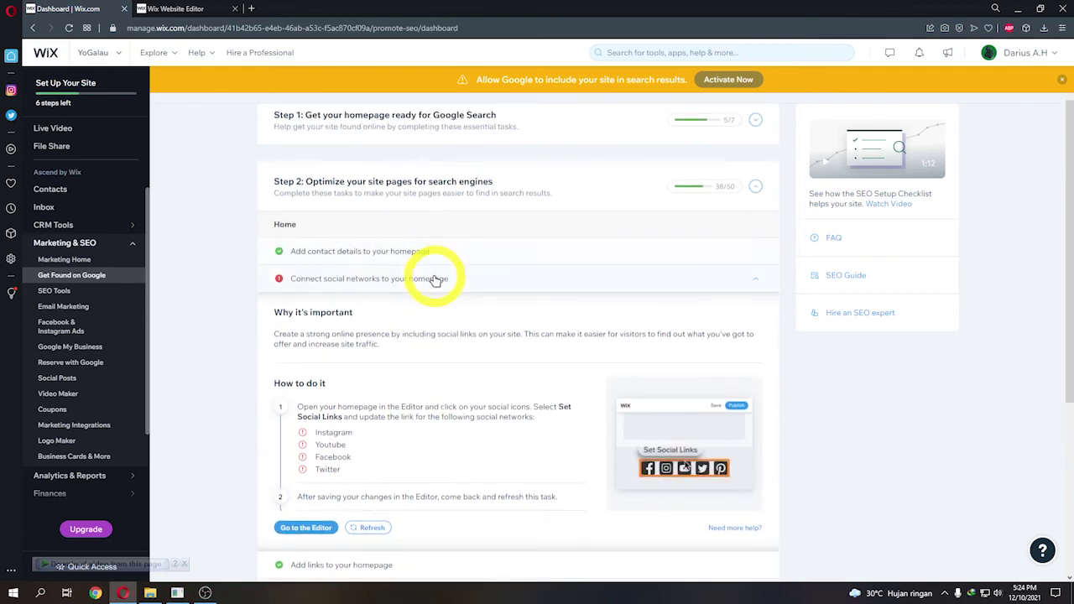
{"action": "left_click", "coordinate": [436, 277]}
{"action": "left_click", "coordinate": [432, 277]}
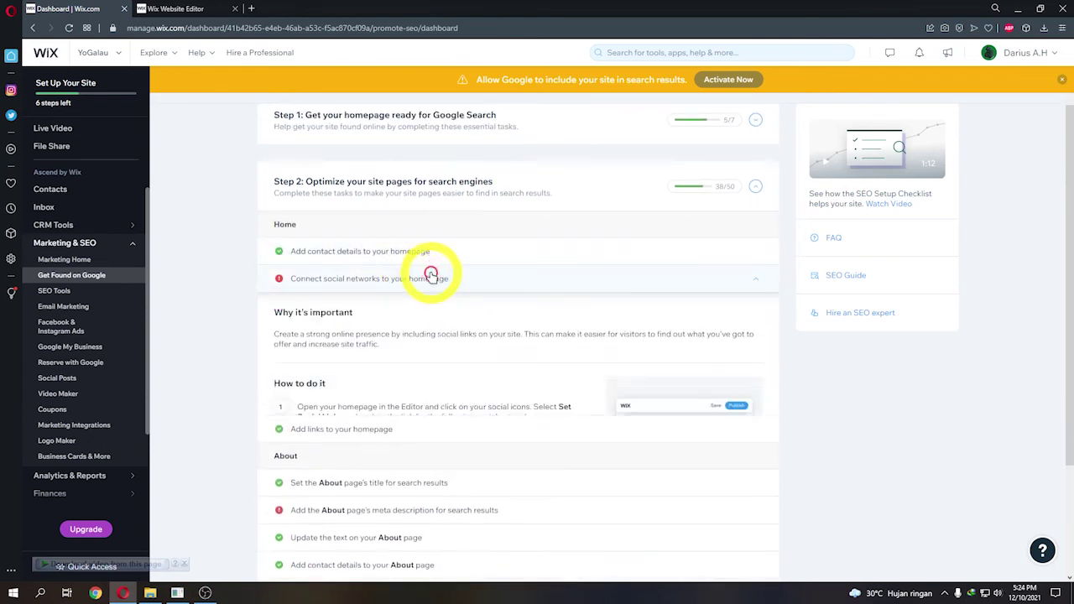
{"action": "left_click", "coordinate": [431, 276]}
{"action": "scroll", "coordinate": [430, 289], "scroll_direction": "down", "scroll_amount": 2}
{"action": "left_click", "coordinate": [432, 281]}
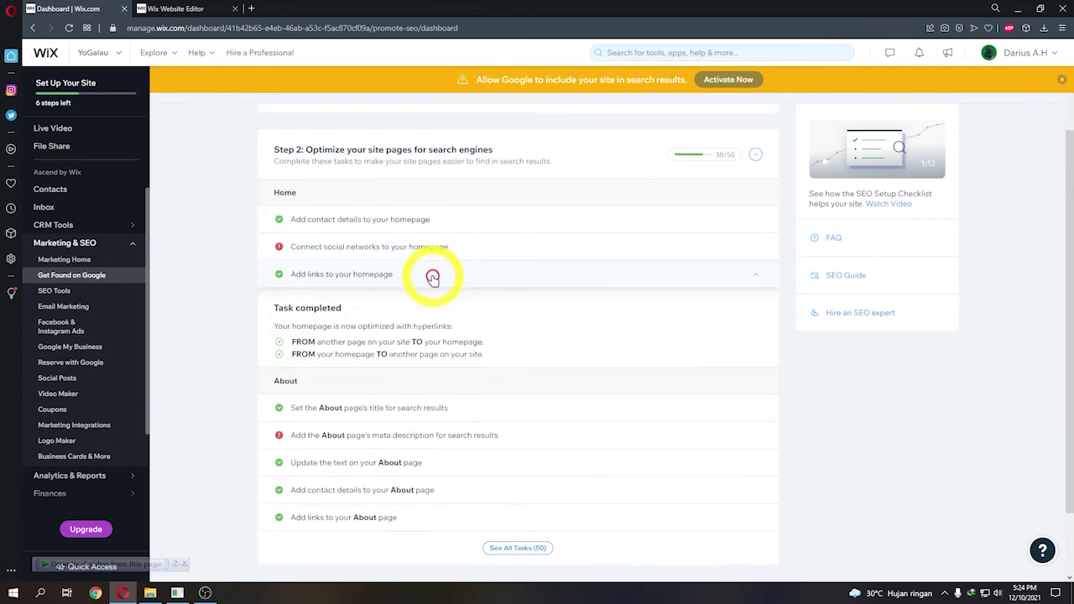
{"action": "scroll", "coordinate": [432, 293], "scroll_direction": "down", "scroll_amount": 1}
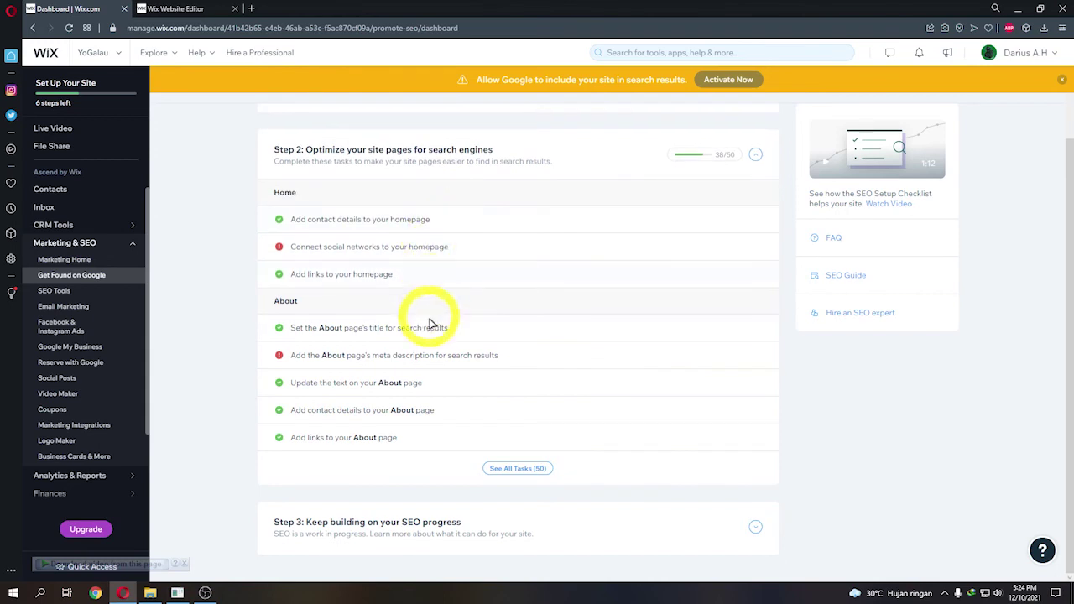
- Review the instructions for adding the About page's meta description, and collapse that task
{"action": "left_click", "coordinate": [447, 357]}
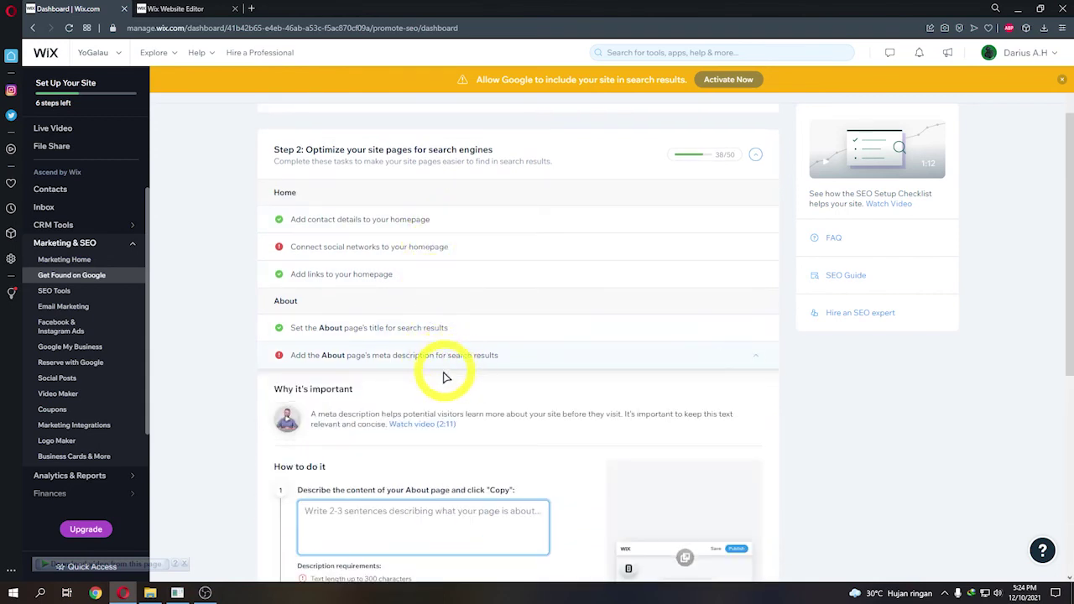
{"action": "scroll", "coordinate": [439, 371], "scroll_direction": "down", "scroll_amount": 4}
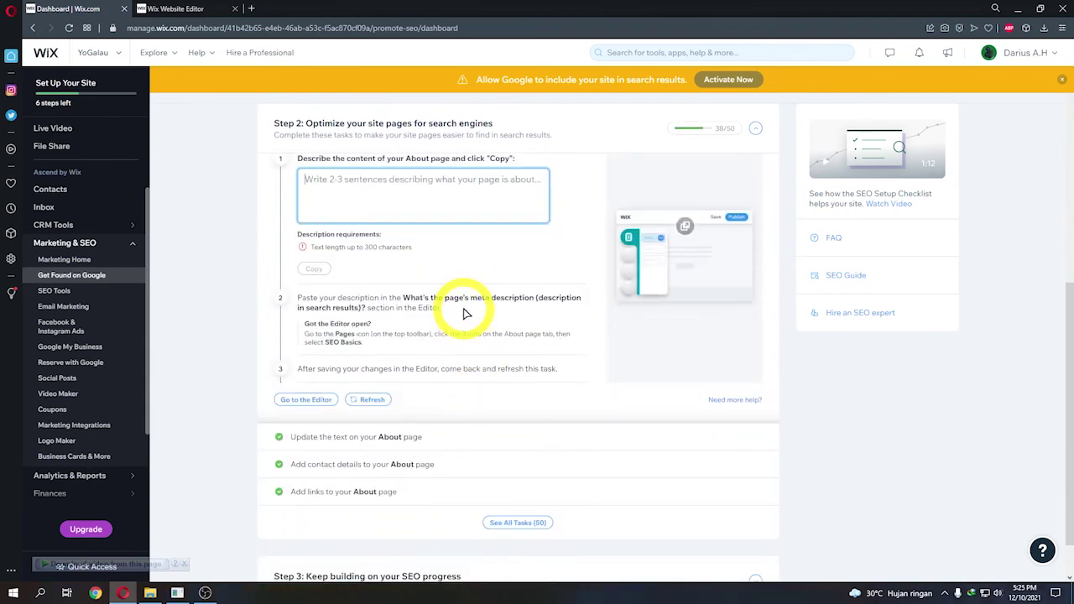
{"action": "scroll", "coordinate": [467, 318], "scroll_direction": "up", "scroll_amount": 1}
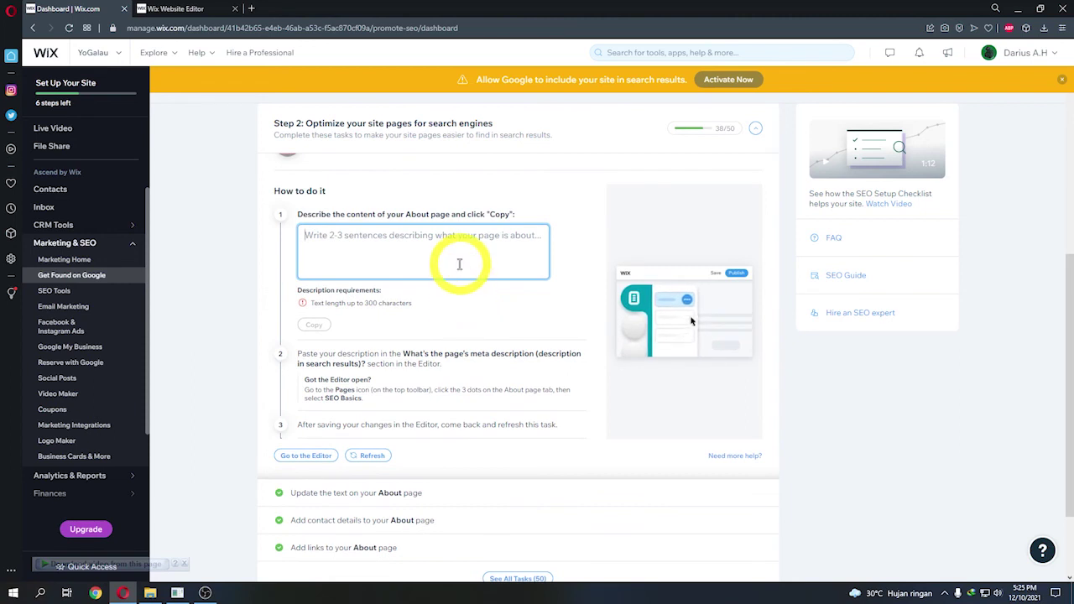
{"action": "scroll", "coordinate": [465, 252], "scroll_direction": "up", "scroll_amount": 2}
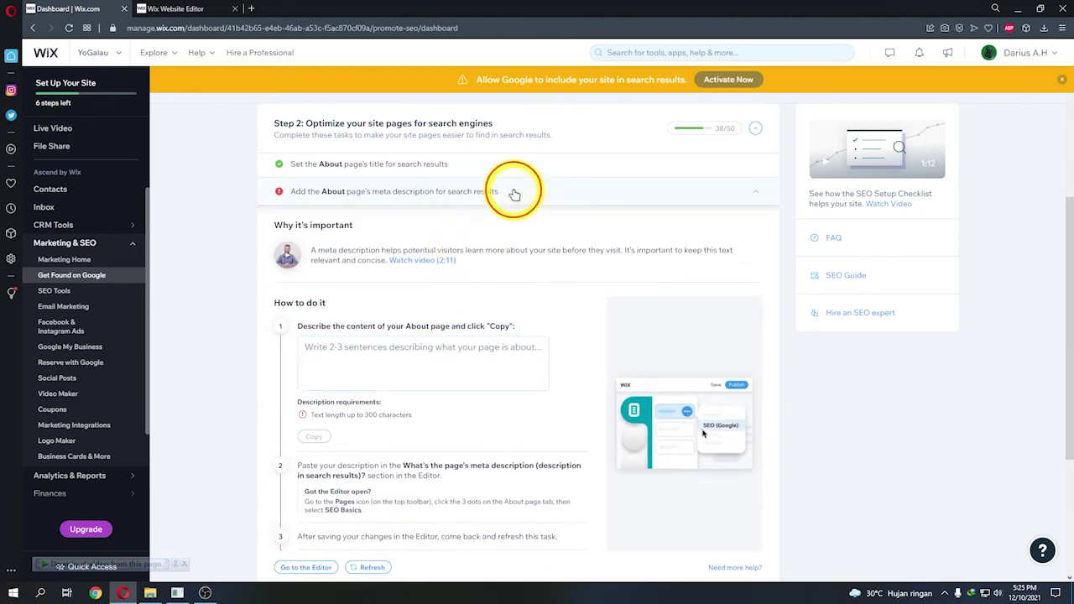
{"action": "left_click", "coordinate": [509, 189]}
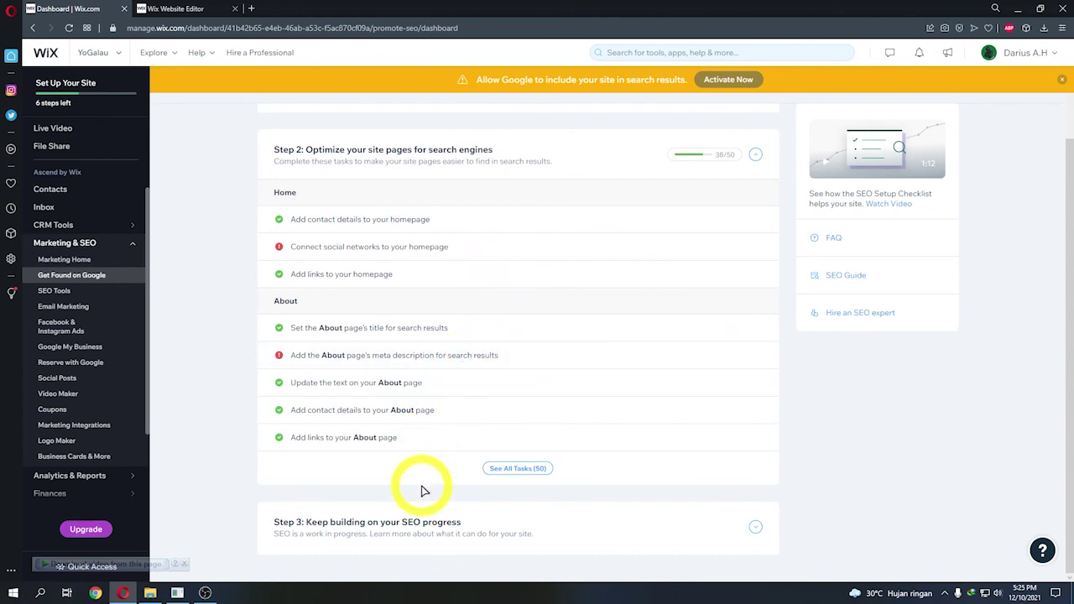
{"action": "scroll", "coordinate": [424, 495], "scroll_direction": "up", "scroll_amount": 2}
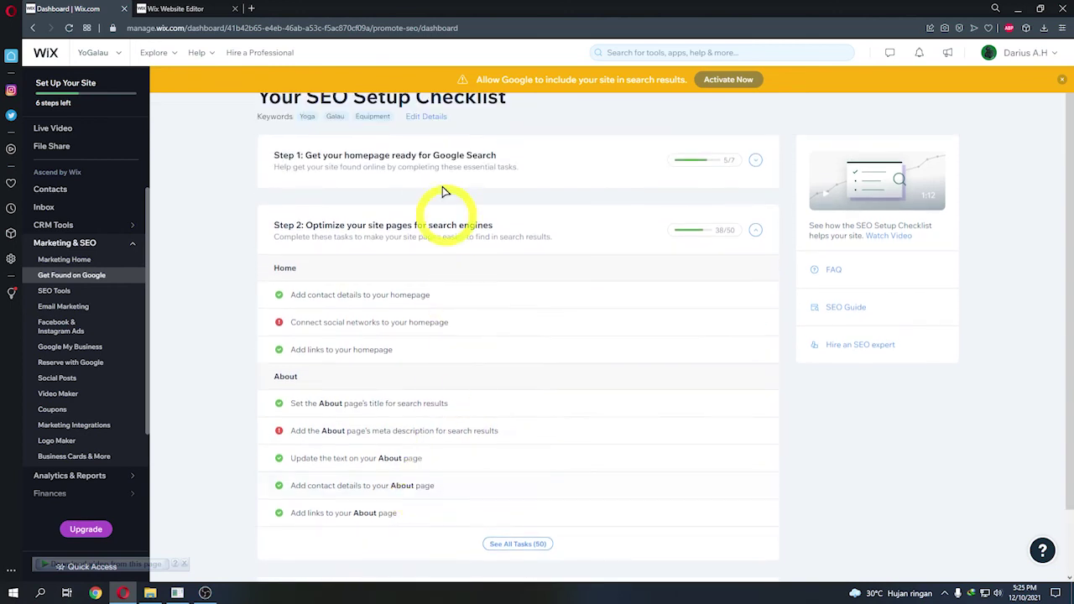
- Switch to the Wix Website Editor and close the Home page settings and the list of site pages
{"action": "left_click", "coordinate": [178, 10]}
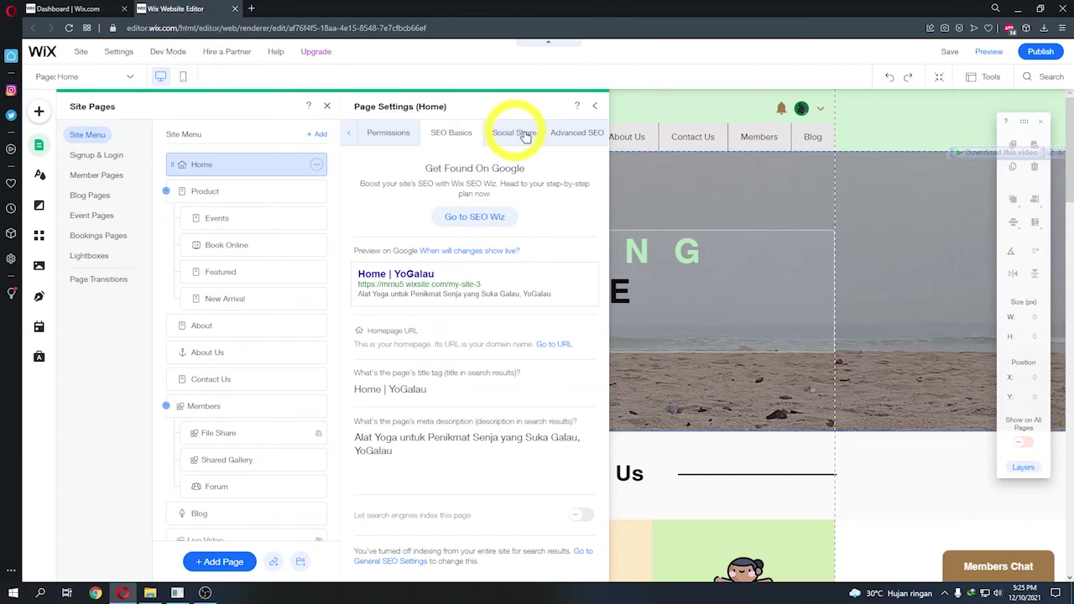
{"action": "left_click", "coordinate": [595, 105]}
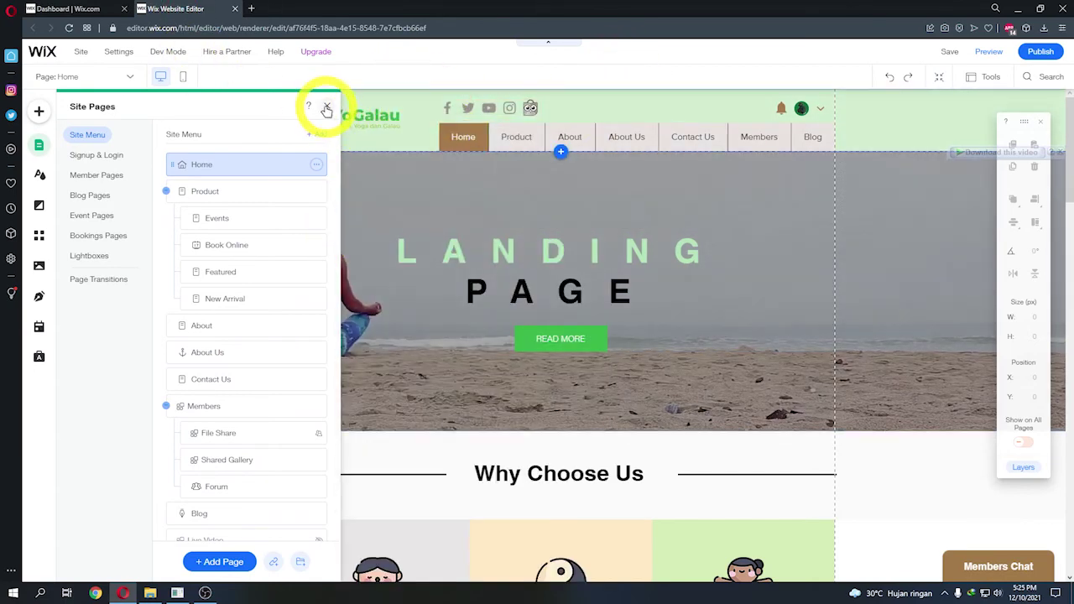
{"action": "left_click", "coordinate": [326, 106]}
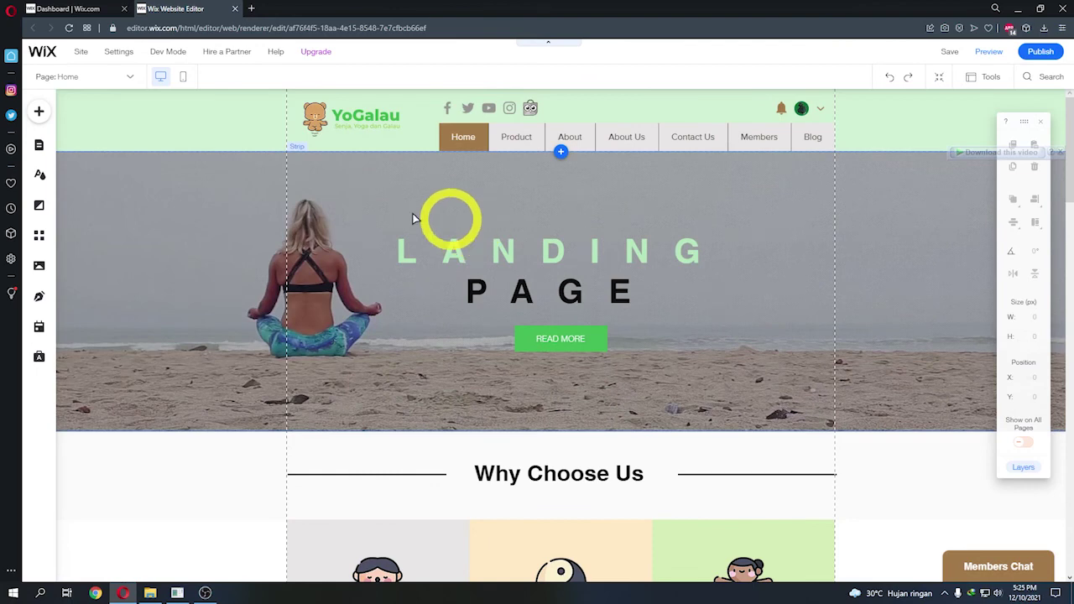
- Select the Featured page among the site pages and open its SEO Basics settings
{"action": "left_click", "coordinate": [39, 144]}
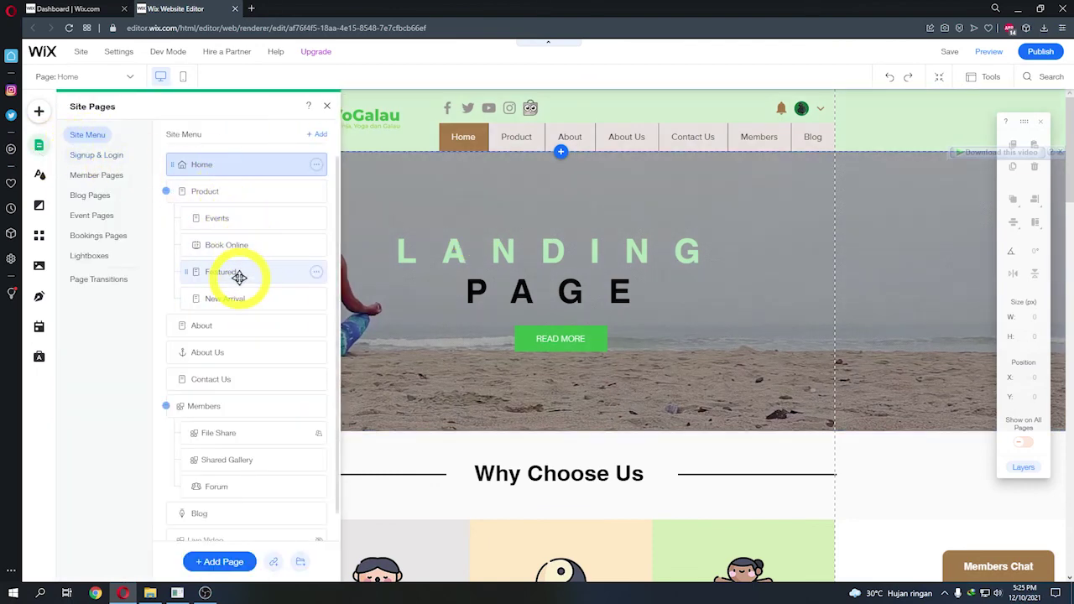
{"action": "left_click", "coordinate": [240, 271]}
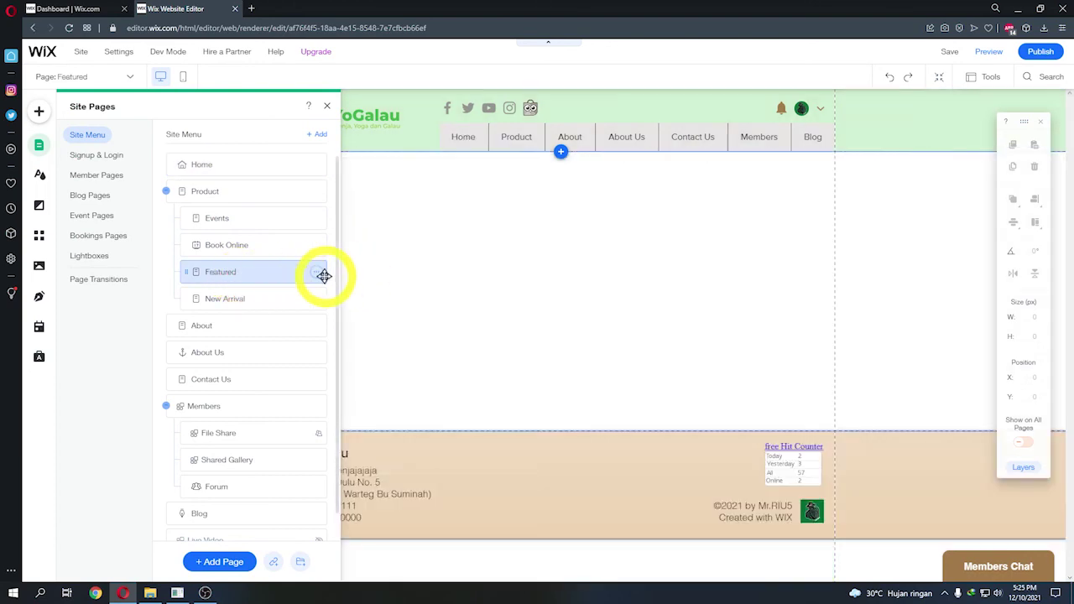
{"action": "left_click", "coordinate": [317, 273]}
{"action": "left_click", "coordinate": [362, 289]}
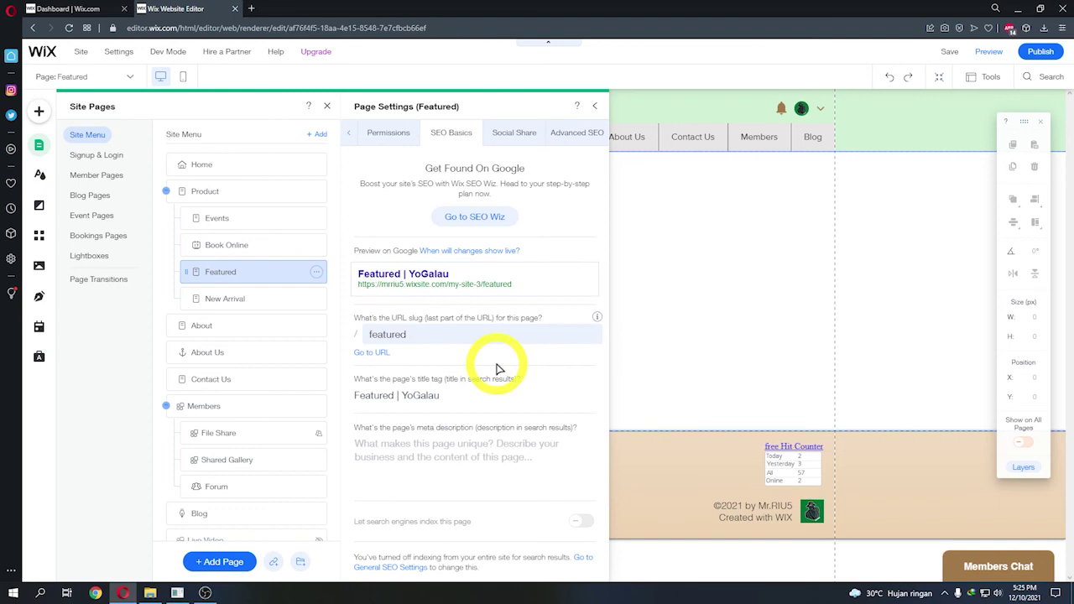
- Set the Featured page's title tag to "YoGalau" and meta description to "Daripada galau, mending Yoga", and save the site without publishing
{"action": "left_click", "coordinate": [470, 395]}
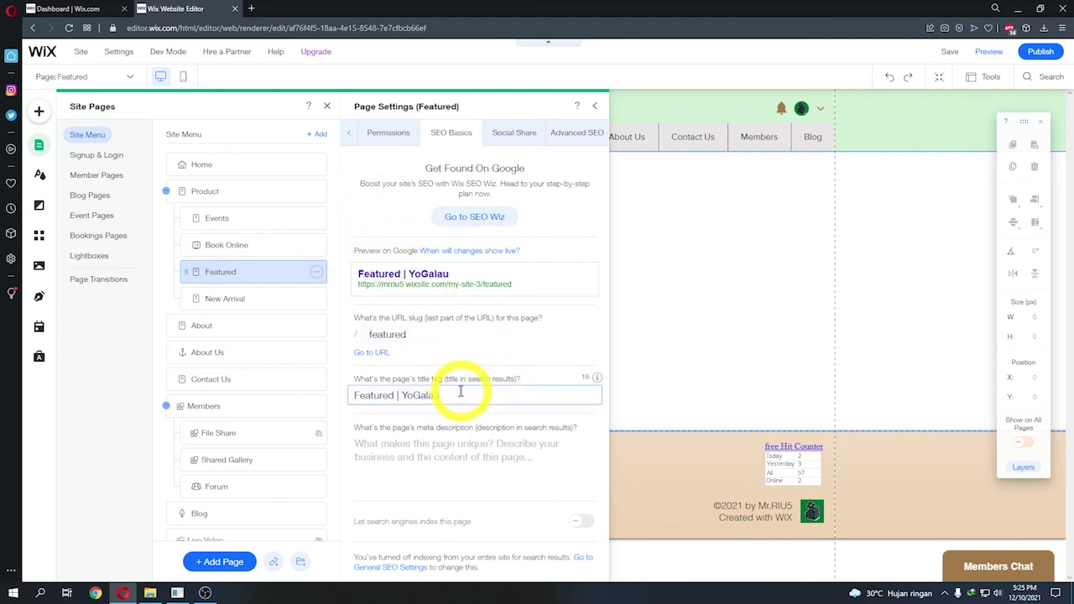
{"action": "left_click_drag", "start_coordinate": [457, 394], "coordinate": [346, 397]}
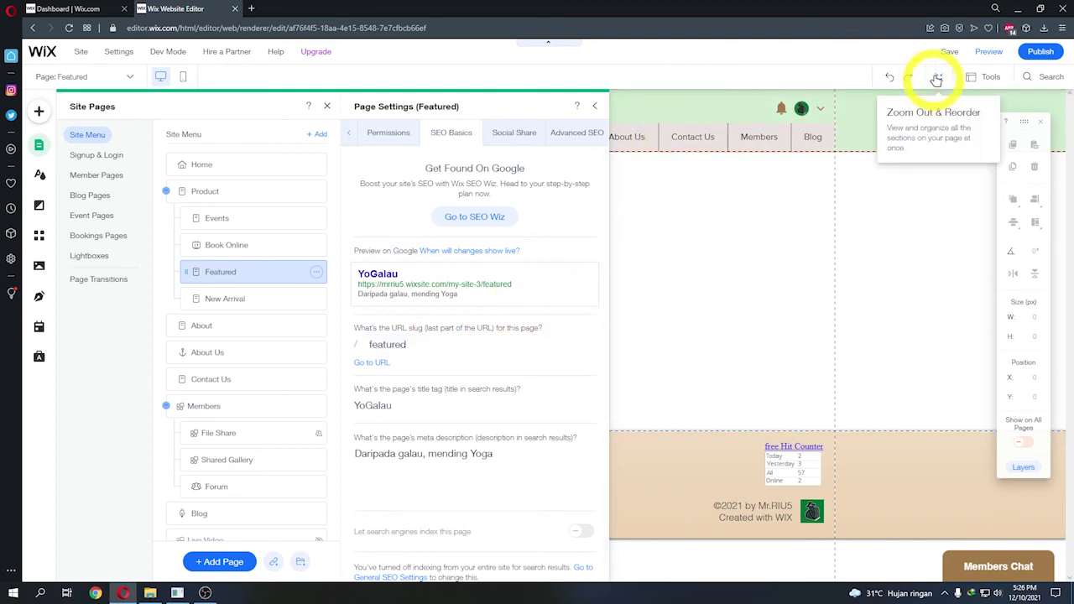
{"action": "left_click", "coordinate": [952, 55]}
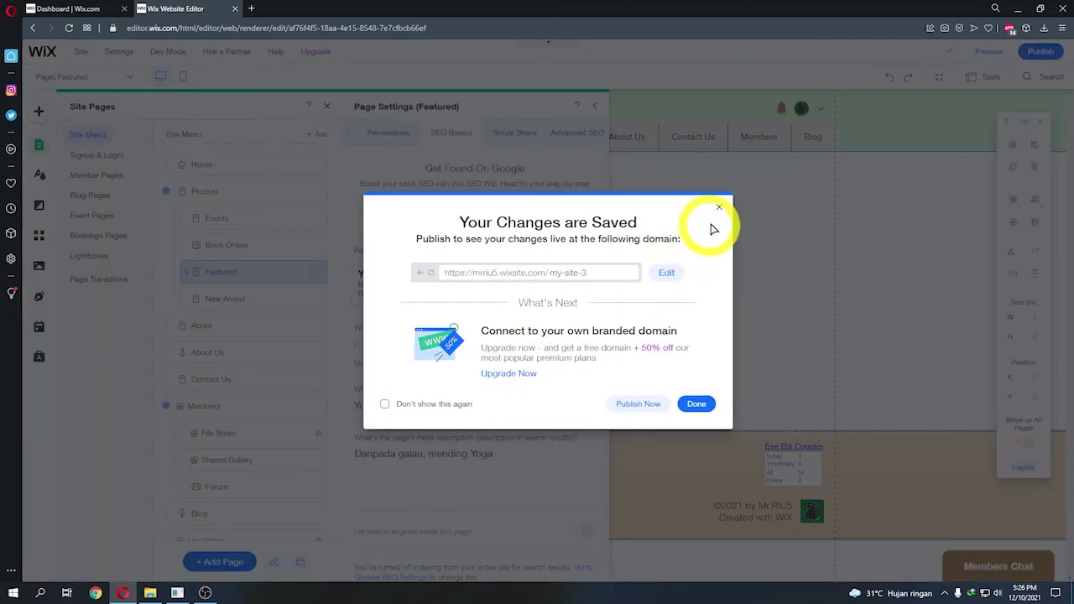
{"action": "left_click", "coordinate": [721, 209]}
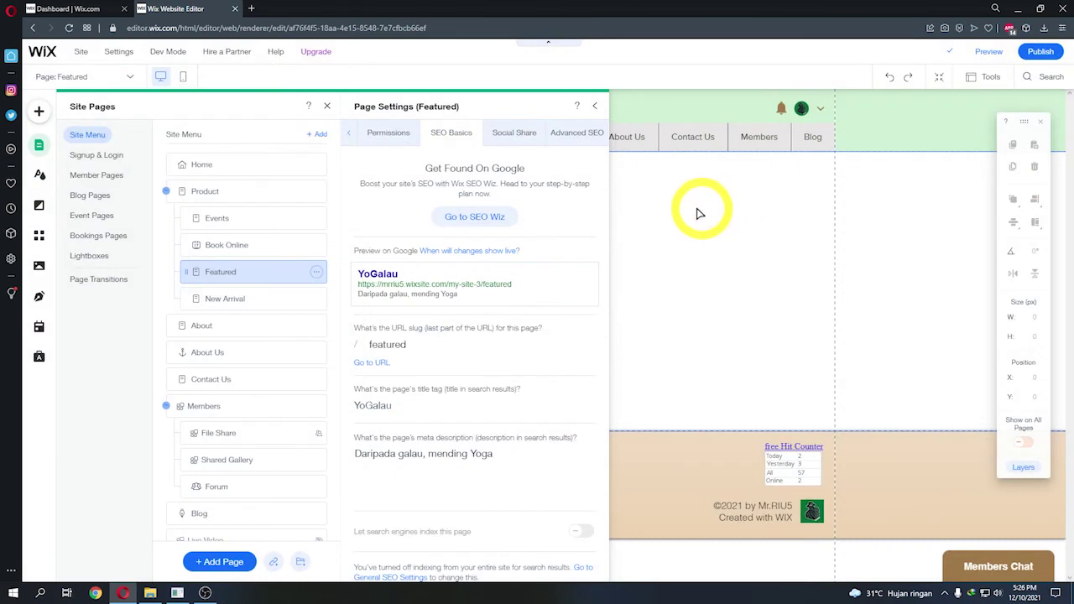